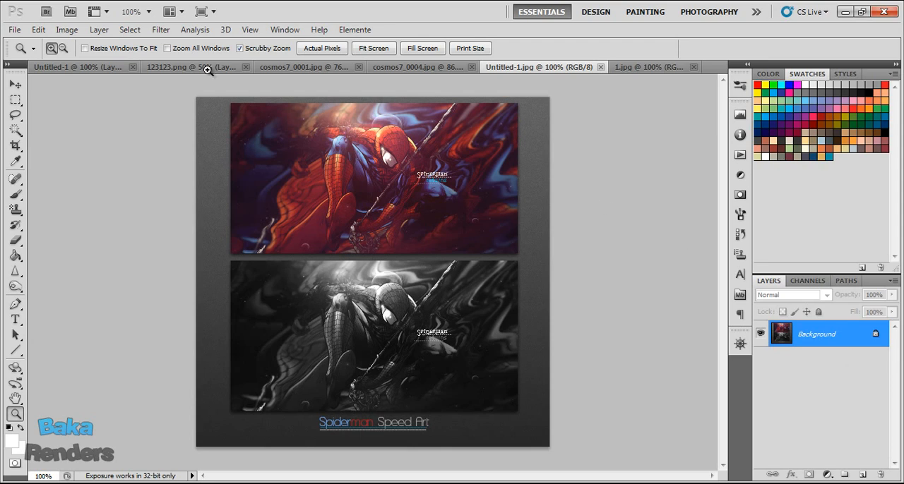
# Review the open documents: the blank Untitled-1 canvas, the 123123.png render and the two cosmos7 stock images.
pyautogui.click(110, 67)
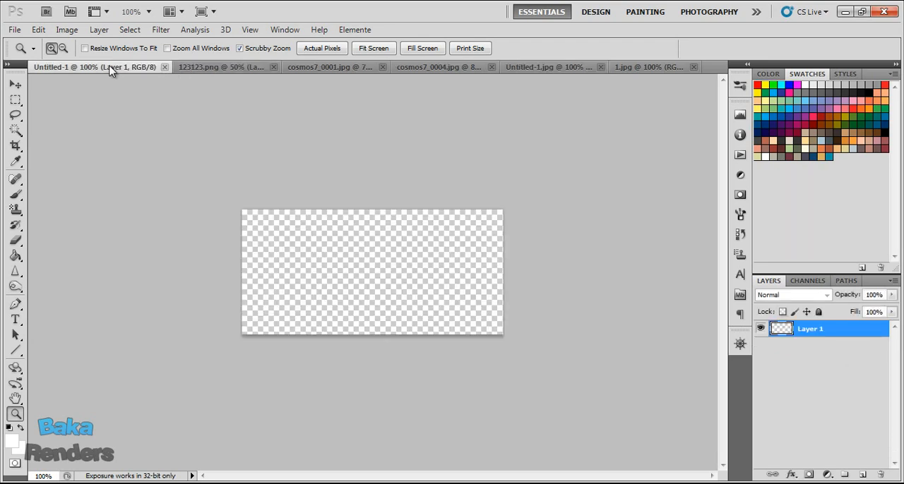
pyautogui.click(234, 67)
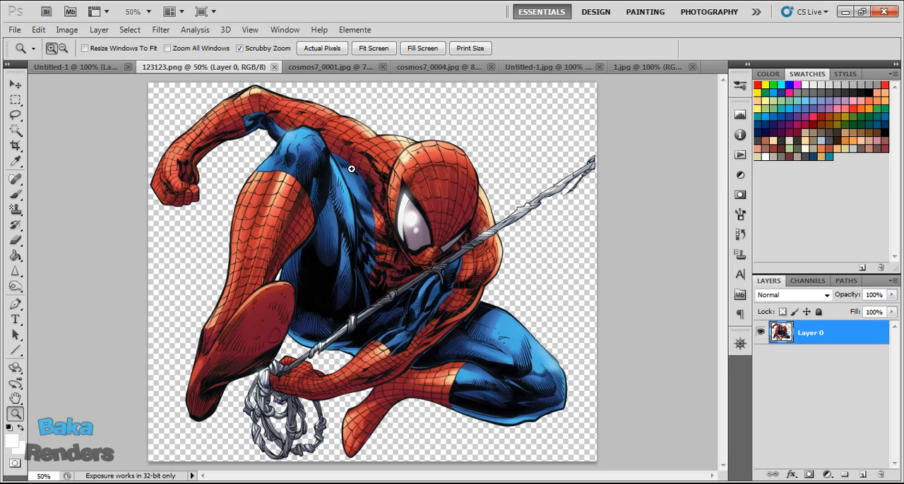
pyautogui.click(341, 67)
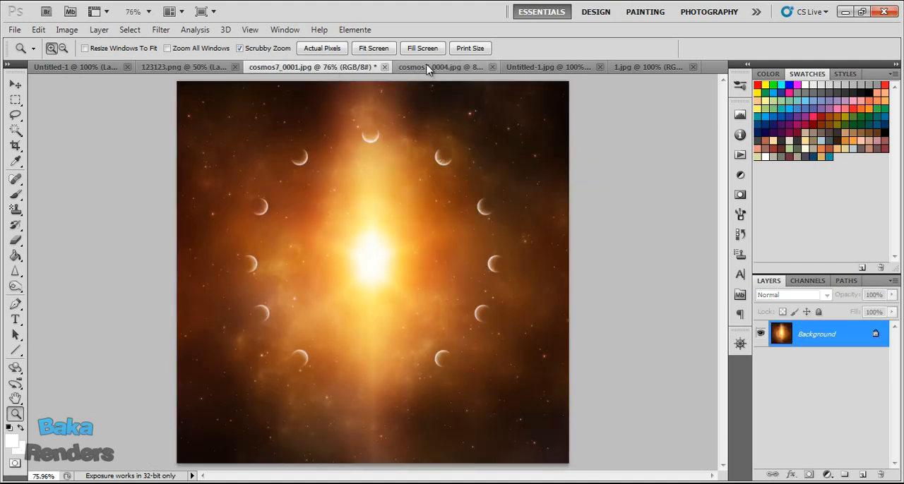
pyautogui.click(428, 67)
pyautogui.click(314, 66)
pyautogui.click(89, 67)
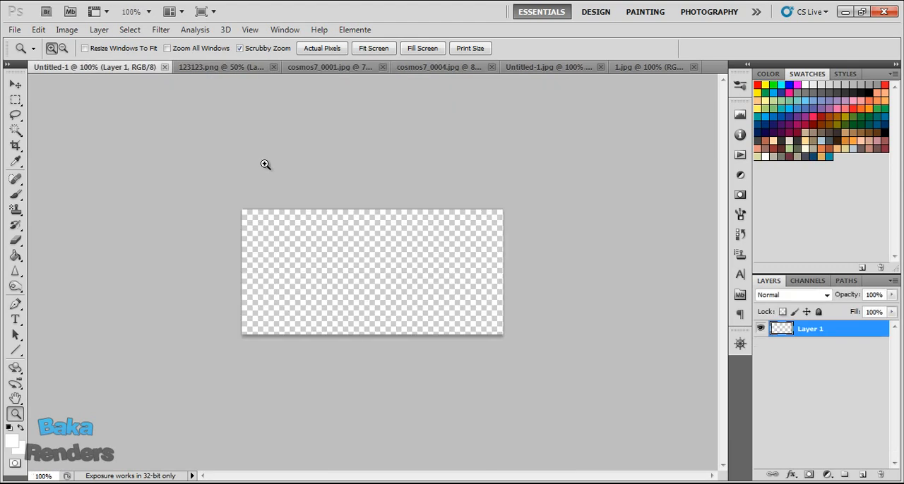
# Copy the entire Spider-Man render from 123123.png and paste it into the blank Untitled-1 document.
pyautogui.click(206, 67)
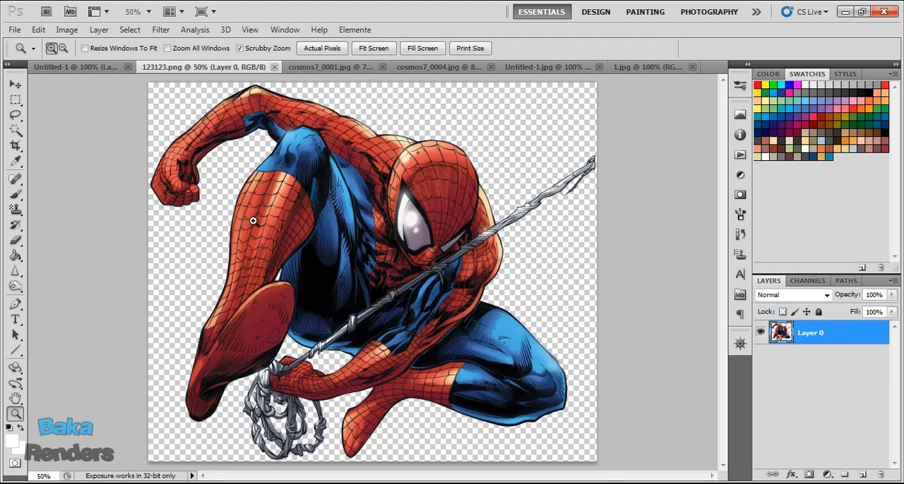
pyautogui.hotkey('ctrl', 'a')
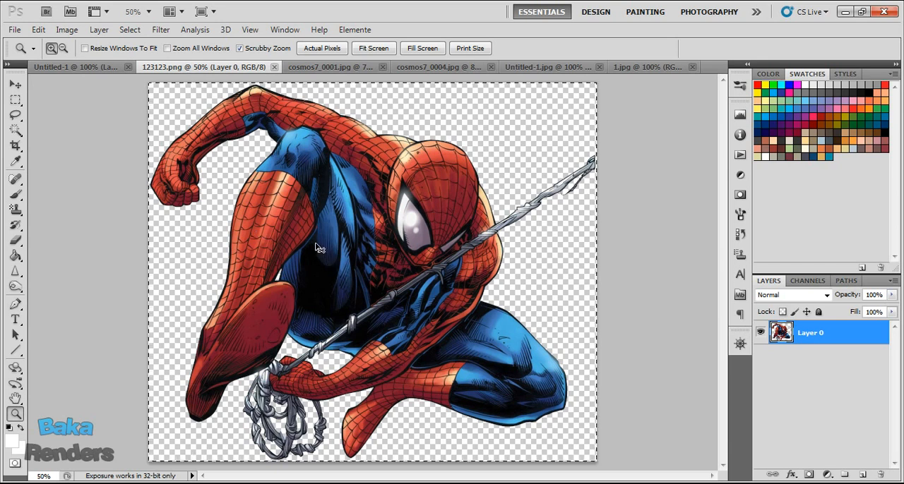
pyautogui.click(77, 67)
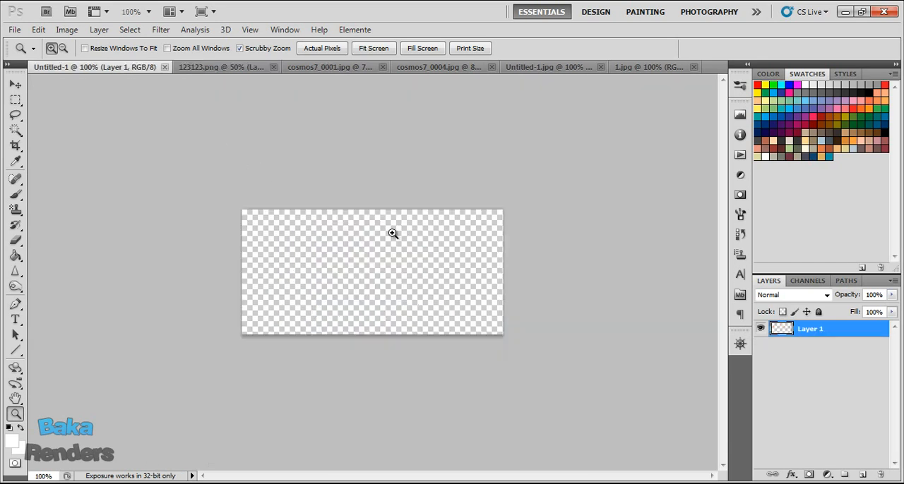
pyautogui.hotkey('ctrl', 'v')
pyautogui.moveTo(388, 225); pyautogui.dragTo(319, 172)
# Scale the pasted Spider-Man render to about 39.46% and position it over the canvas so the head and torso show.
pyautogui.hotkey('ctrl', 't')
pyautogui.hotkey('ctrl', '-')
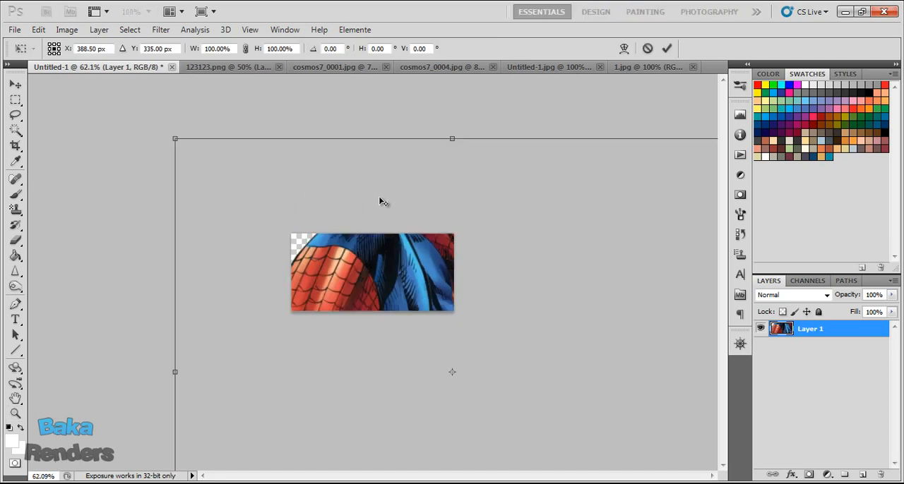
pyautogui.moveTo(224, 175); pyautogui.dragTo(487, 385)
pyautogui.moveTo(542, 406); pyautogui.dragTo(446, 261)
pyautogui.hotkey('ctrl', '+')
pyautogui.hotkey('ctrl', '+')
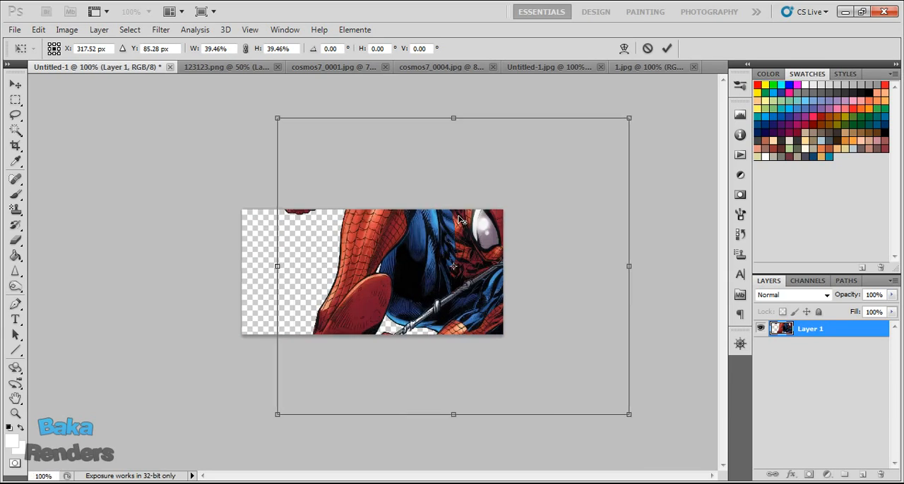
pyautogui.moveTo(545, 262); pyautogui.dragTo(369, 257)
pyautogui.press('Return')
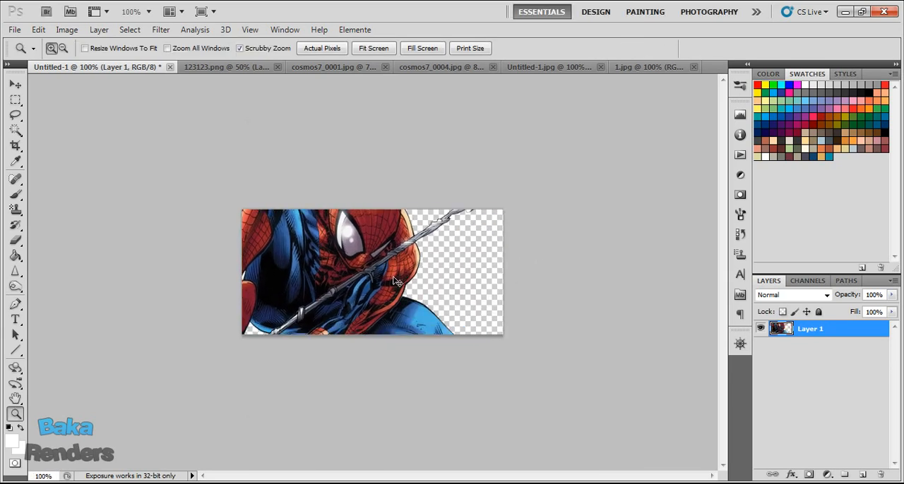
pyautogui.moveTo(454, 273); pyautogui.dragTo(501, 318)
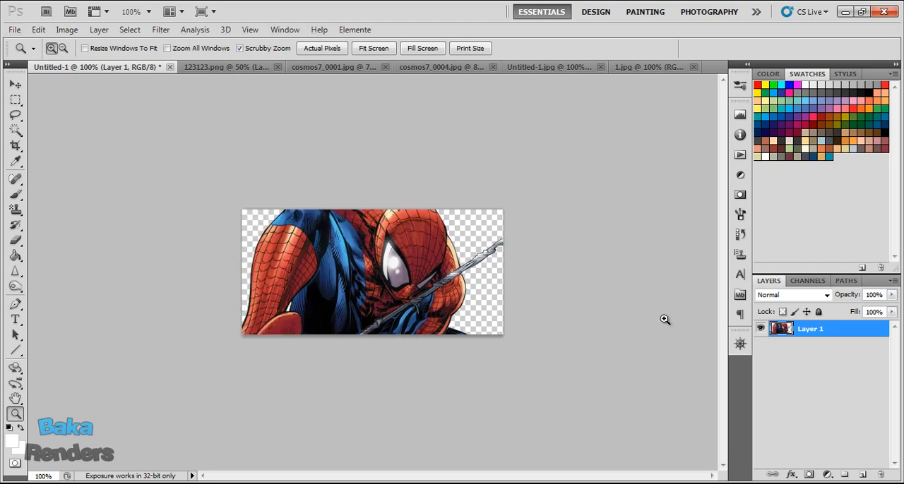
# Duplicate Layer 1 as Layer 1 copy and move the duplicate toward the lower right of the canvas.
pyautogui.rightClick(815, 330)
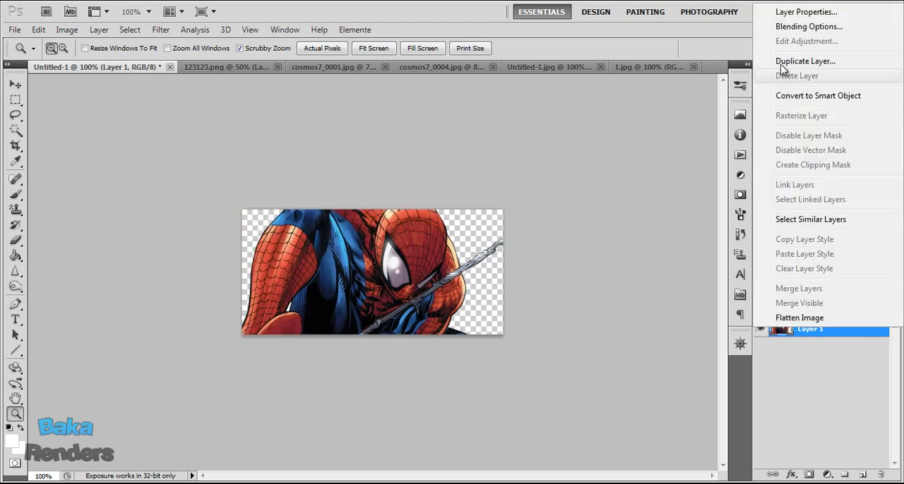
pyautogui.click(798, 62)
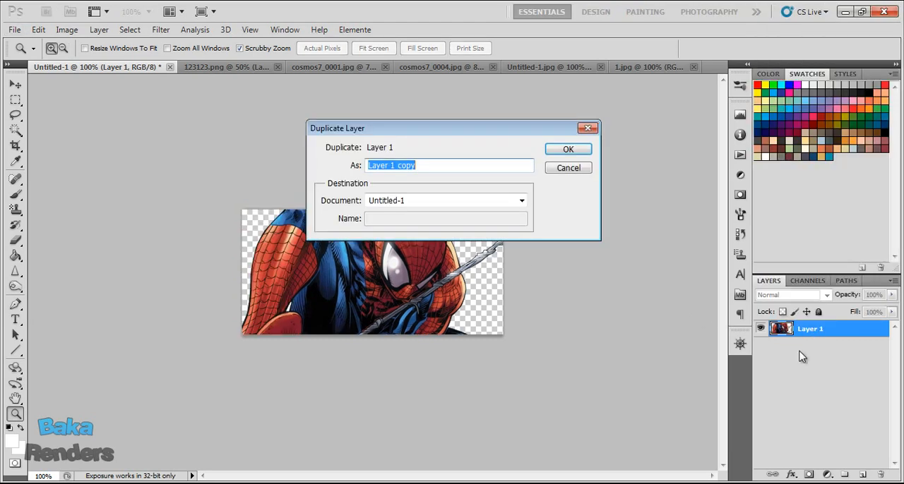
pyautogui.click(569, 151)
pyautogui.moveTo(552, 294); pyautogui.dragTo(643, 359)
# Add two more duplicates of the render, arrange them to cover the whole canvas, and merge all the visible layers.
pyautogui.rightClick(838, 329)
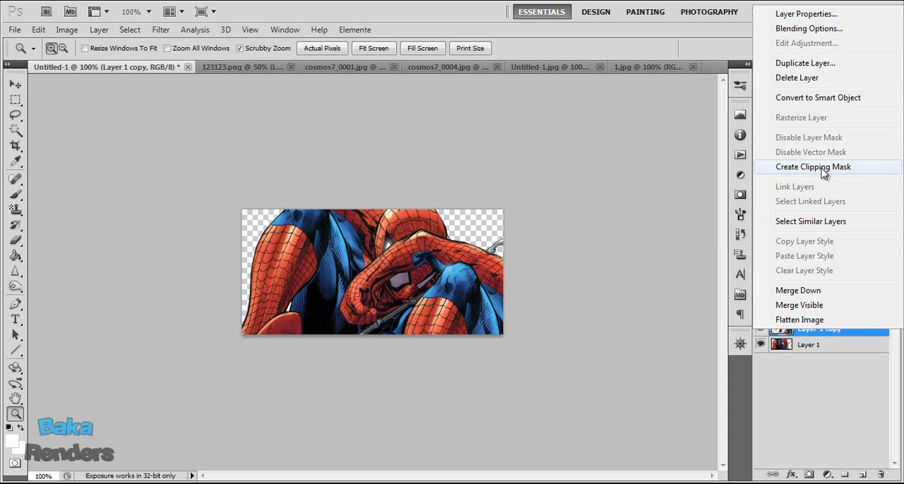
pyautogui.click(819, 63)
pyautogui.click(569, 149)
pyautogui.moveTo(501, 247); pyautogui.dragTo(490, 201)
pyautogui.moveTo(819, 330); pyautogui.dragTo(825, 324)
pyautogui.moveTo(476, 288); pyautogui.dragTo(262, 257)
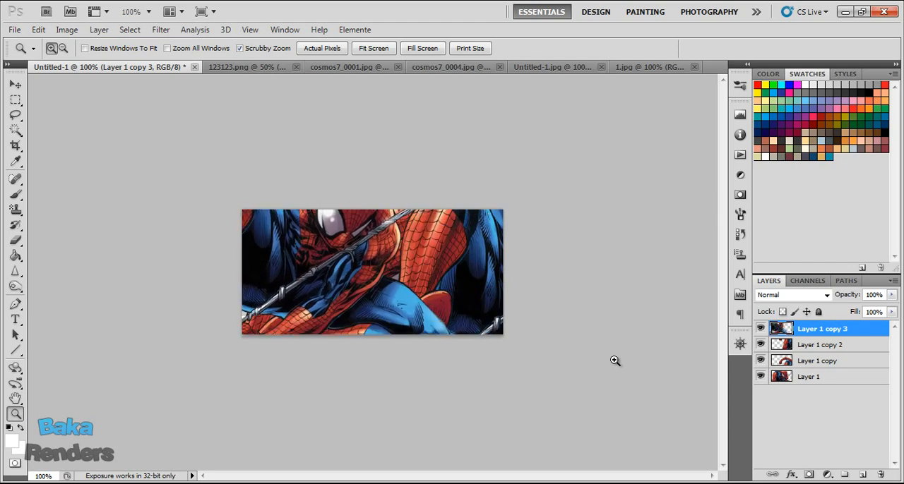
pyautogui.hotkey('ctrl', 'shift', 'e')
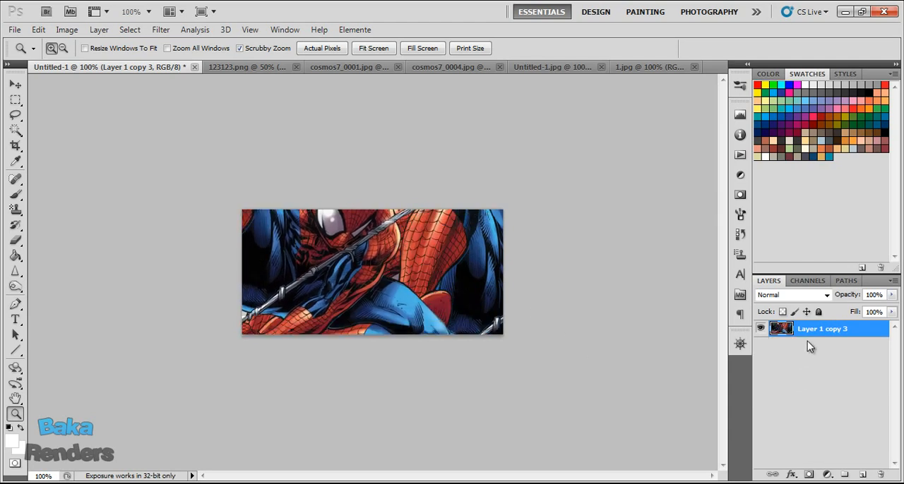
# Paste the Spider-Man render again as a new layer above the merged background.
pyautogui.click(160, 30)
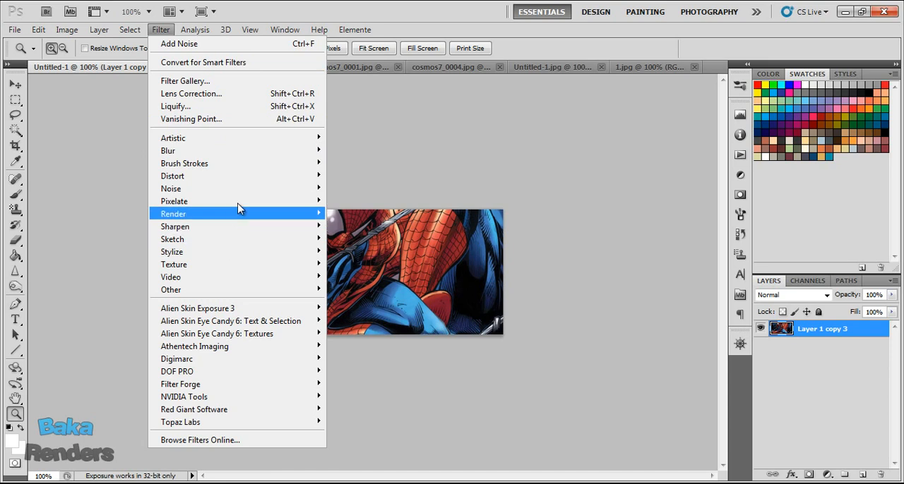
pyautogui.click(847, 327)
pyautogui.hotkey('ctrl', 'v')
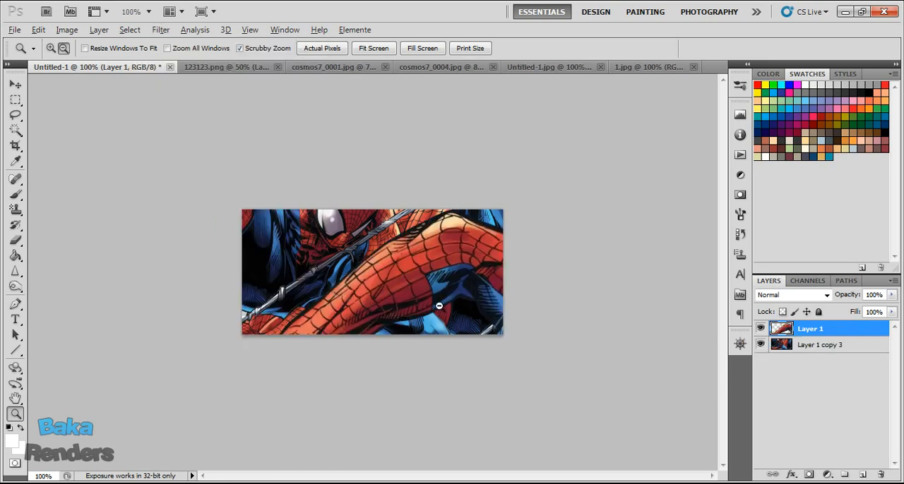
pyautogui.scroll(-5, 442, 309)
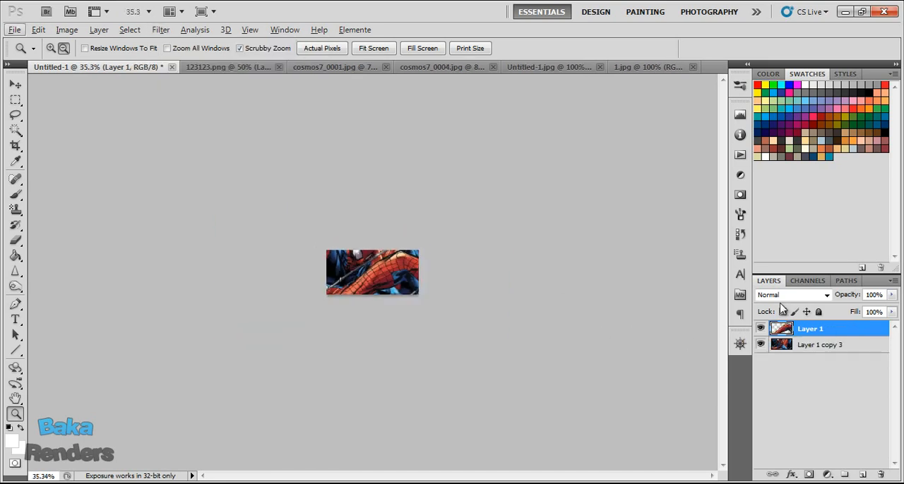
# Shrink the new render to fit the canvas, rotate it about -13 degrees, and place the figure slightly left of centre.
pyautogui.hotkey('ctrl', 't')
pyautogui.moveTo(325, 250); pyautogui.dragTo(385, 252)
pyautogui.scroll(6, 447, 276)
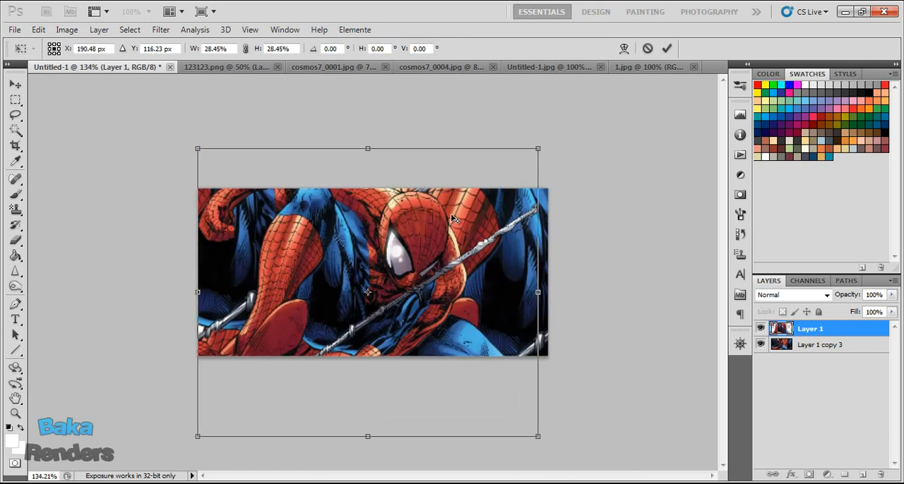
pyautogui.moveTo(538, 148); pyautogui.dragTo(445, 226)
pyautogui.moveTo(405, 285); pyautogui.dragTo(432, 243)
pyautogui.moveTo(532, 334); pyautogui.dragTo(533, 293)
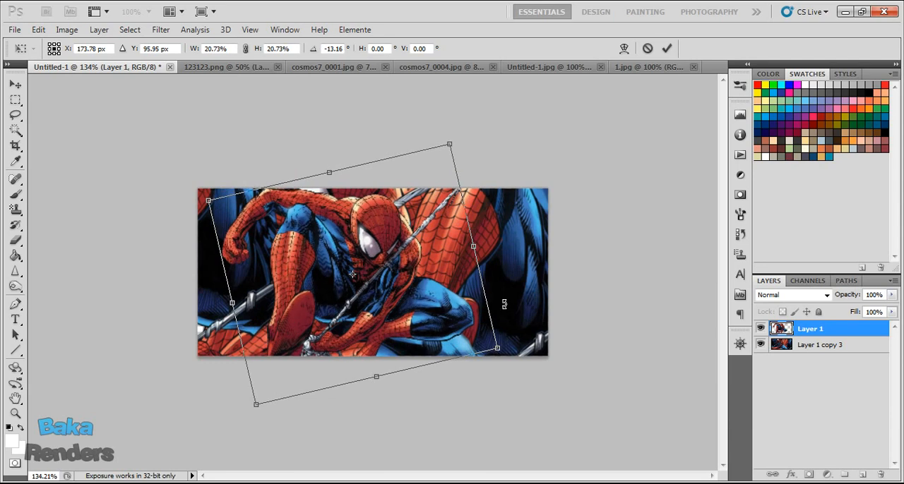
pyautogui.moveTo(438, 333); pyautogui.dragTo(441, 331)
pyautogui.moveTo(500, 344); pyautogui.dragTo(436, 307)
pyautogui.press('Return')
pyautogui.press('z')
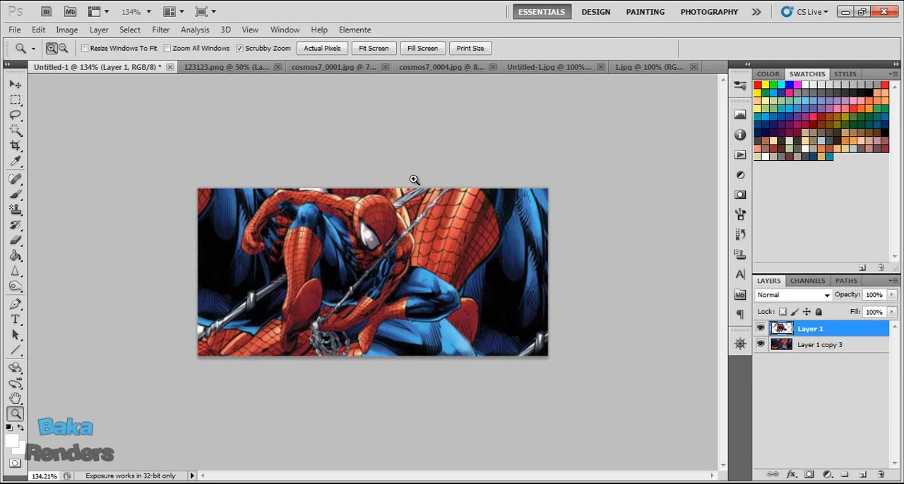
pyautogui.click(322, 48)
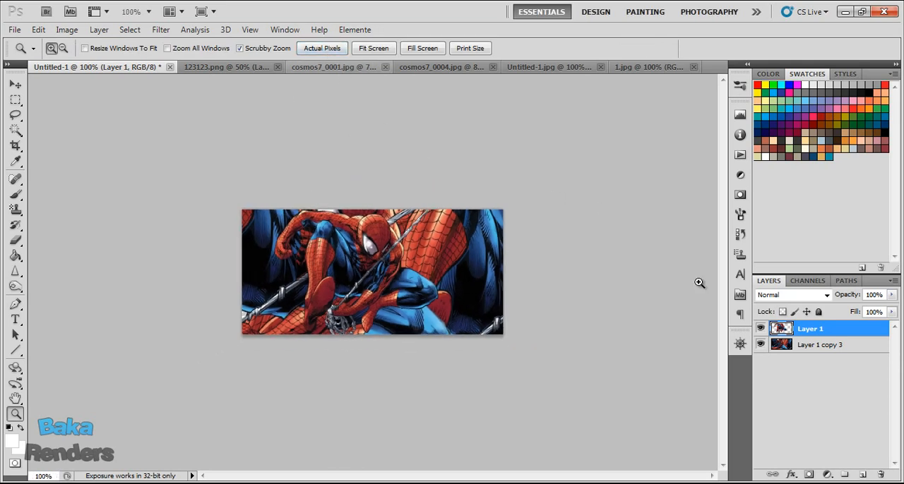
# Rename the merged background layer to BG.
pyautogui.click(818, 345)
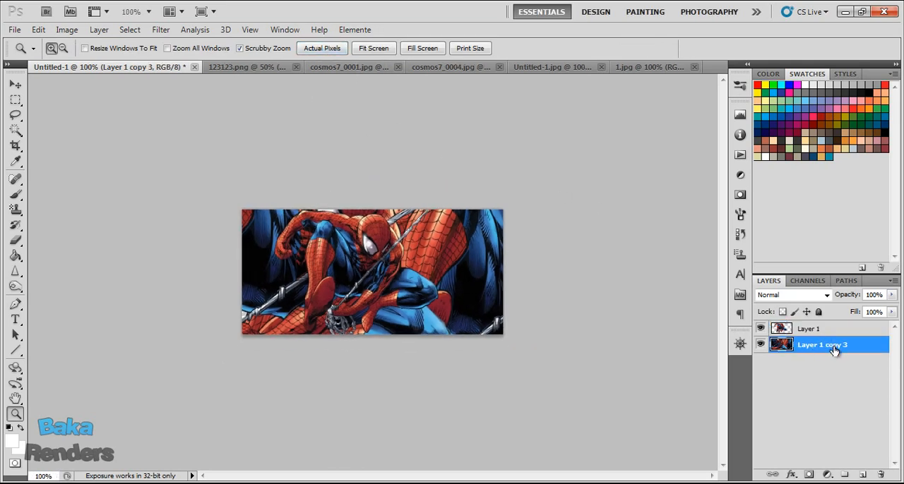
pyautogui.doubleClick(821, 345)
pyautogui.write('BG')
pyautogui.press('Return')
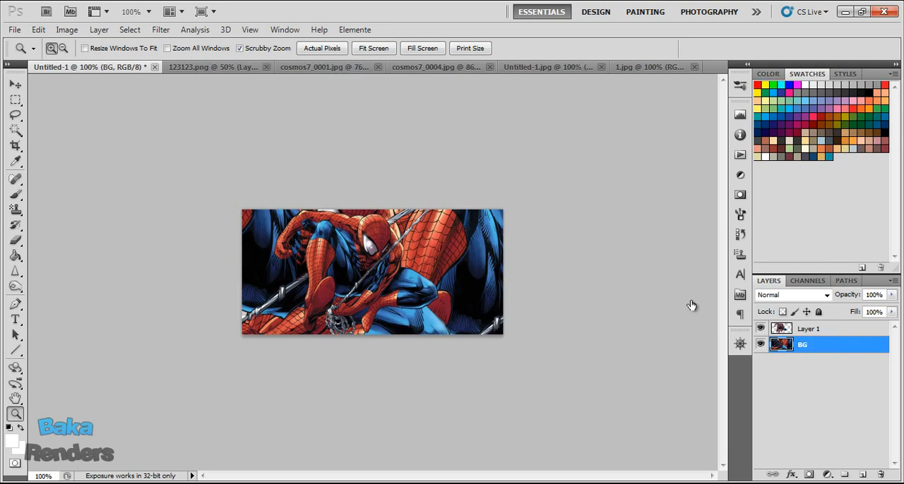
# Warp the BG layer into diagonal flowing streaks with the Liquify filter, using brush size 106 and pressure 80.
pyautogui.click(161, 30)
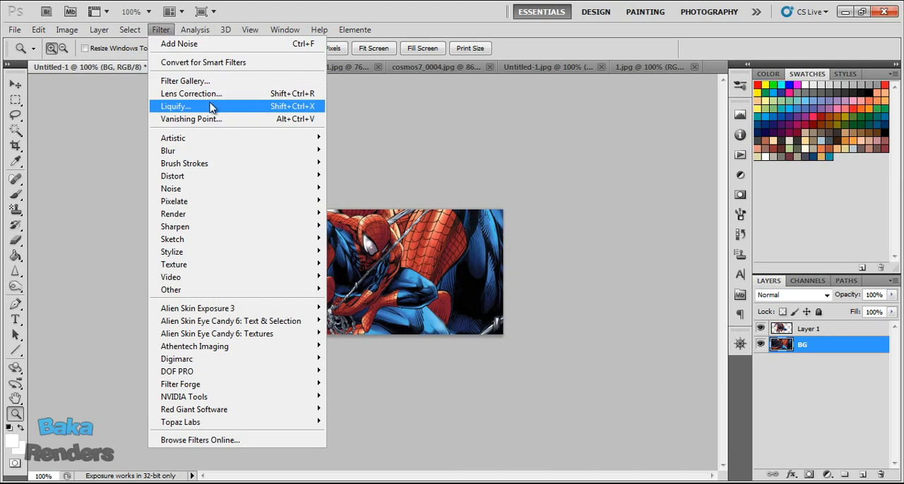
pyautogui.click(177, 111)
pyautogui.moveTo(323, 302)
pyautogui.mouseDown()
pyautogui.moveTo(282, 299)
pyautogui.moveTo(459, 162)
pyautogui.moveTo(177, 278)
pyautogui.moveTo(496, 188)
pyautogui.moveTo(329, 333)
pyautogui.moveTo(240, 269)
pyautogui.moveTo(438, 121)
pyautogui.moveTo(367, 205)
pyautogui.moveTo(262, 242)
pyautogui.moveTo(389, 169)
pyautogui.moveTo(240, 283)
pyautogui.moveTo(154, 330)
pyautogui.moveTo(444, 261)
pyautogui.moveTo(333, 332)
pyautogui.moveTo(240, 354)
pyautogui.moveTo(504, 208)
pyautogui.moveTo(475, 153)
pyautogui.moveTo(295, 171)
pyautogui.moveTo(578, 111)
pyautogui.mouseUp()
pyautogui.click(738, 35)
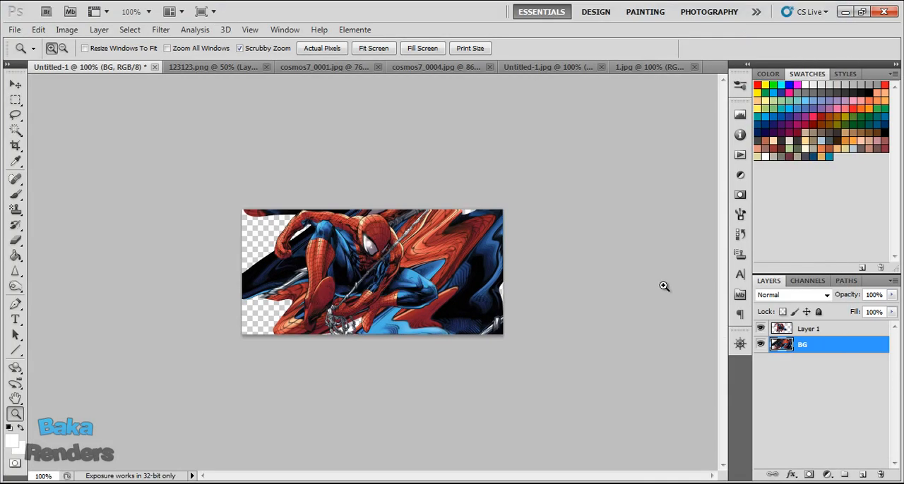
# Duplicate the liquified BG layer twice beneath it, shifting one copy left and the other right to fill the transparent gaps.
pyautogui.moveTo(783, 346); pyautogui.dragTo(788, 354)
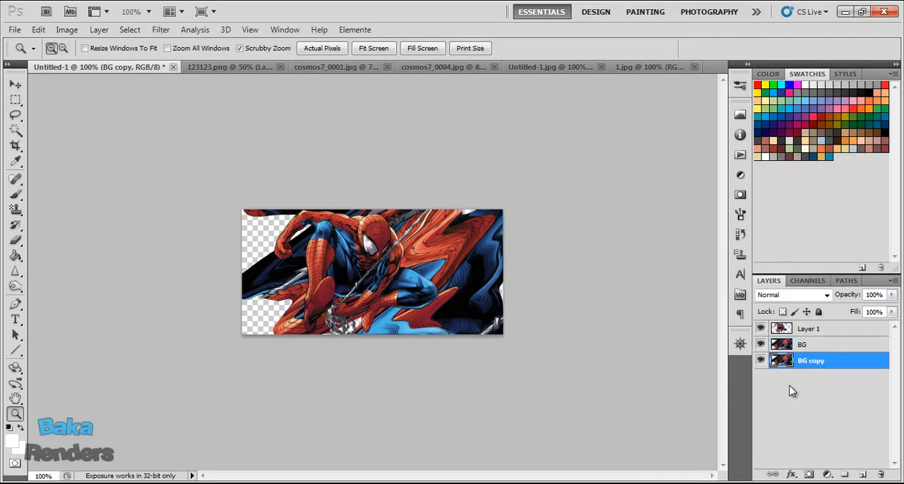
pyautogui.moveTo(393, 290); pyautogui.dragTo(276, 295)
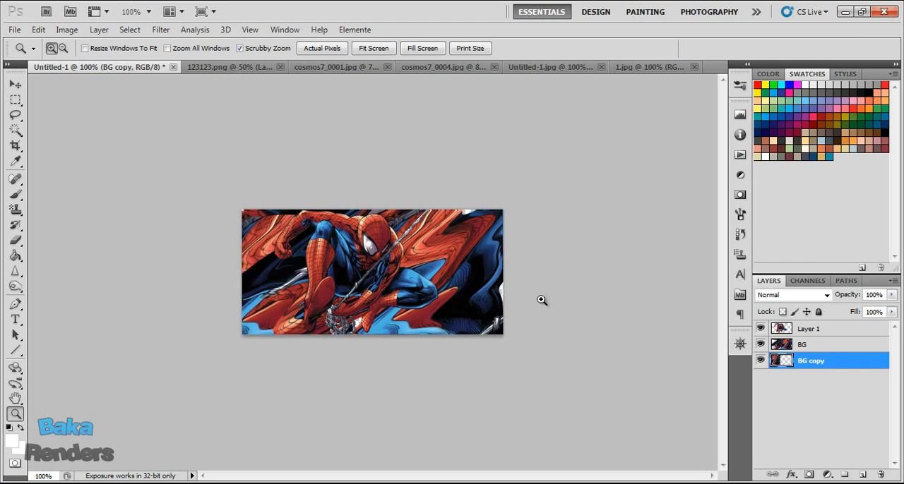
pyautogui.moveTo(783, 358); pyautogui.dragTo(779, 393)
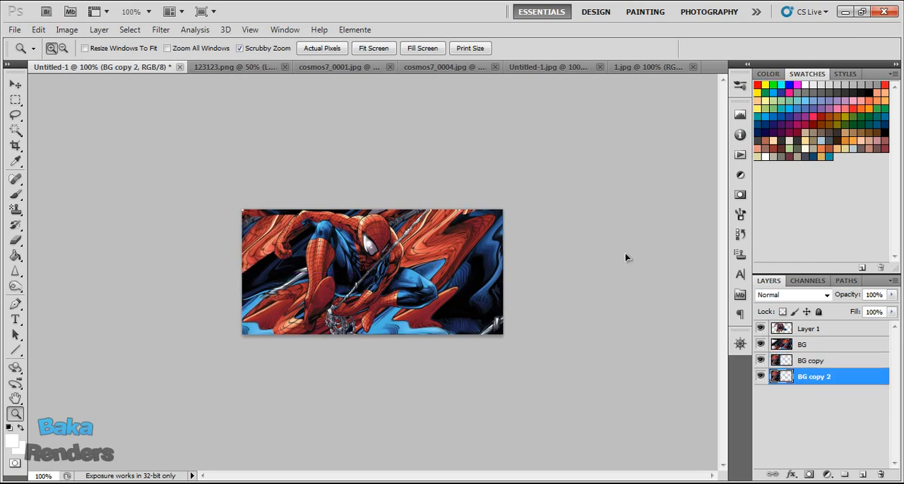
pyautogui.moveTo(437, 299); pyautogui.dragTo(487, 304)
# Merge BG, BG copy and BG copy 2 into a single BG layer.
pyautogui.keyDown('shift'); pyautogui.click(810, 362); pyautogui.keyUp('shift')
pyautogui.keyDown('shift'); pyautogui.click(786, 344); pyautogui.keyUp('shift')
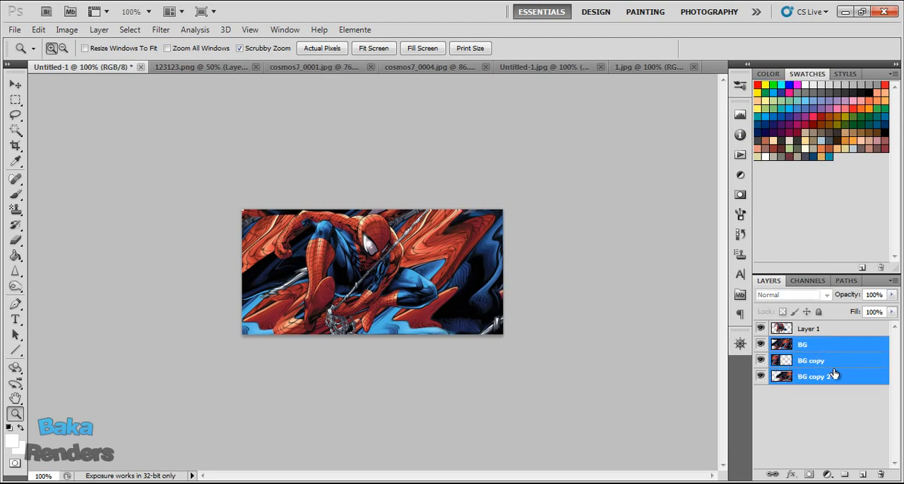
pyautogui.rightClick(831, 372)
pyautogui.click(799, 330)
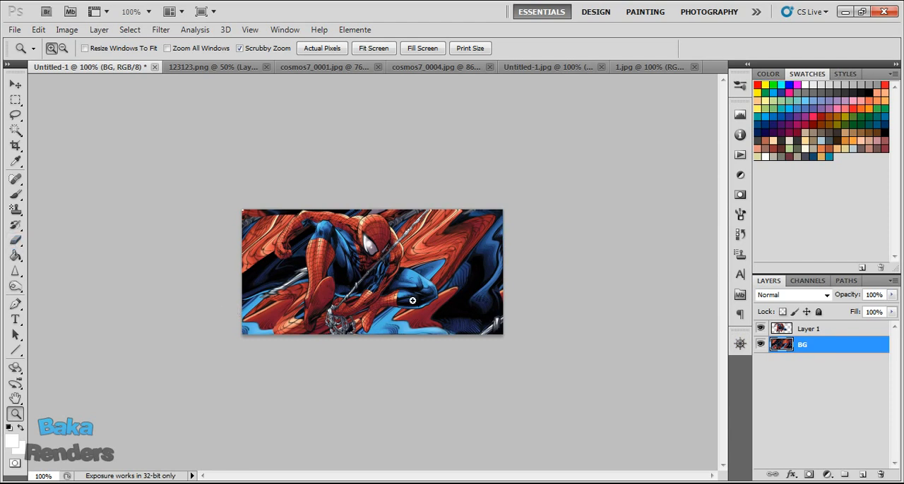
# Blur the BG layer behind Spider-Man with the Blur tool, using a 100 px brush at 0% hardness.
pyautogui.click(16, 272)
pyautogui.click(56, 270)
pyautogui.click(17, 273)
pyautogui.click(56, 270)
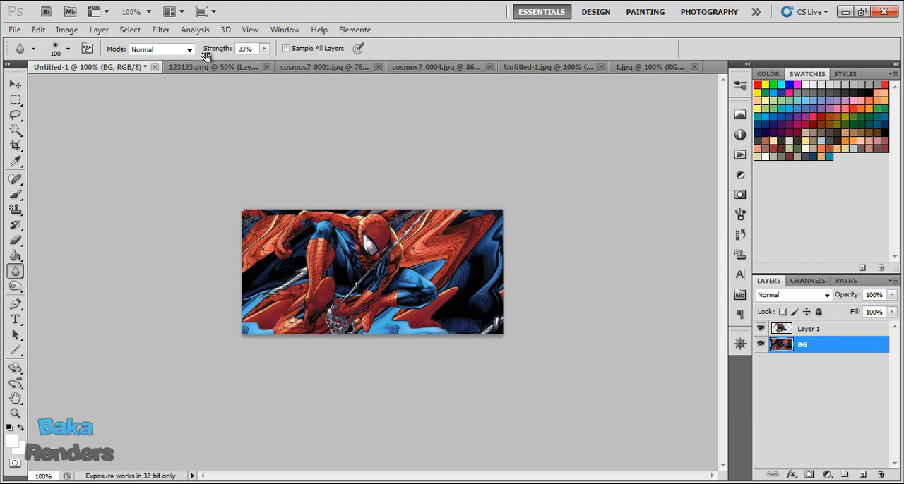
pyautogui.click(69, 49)
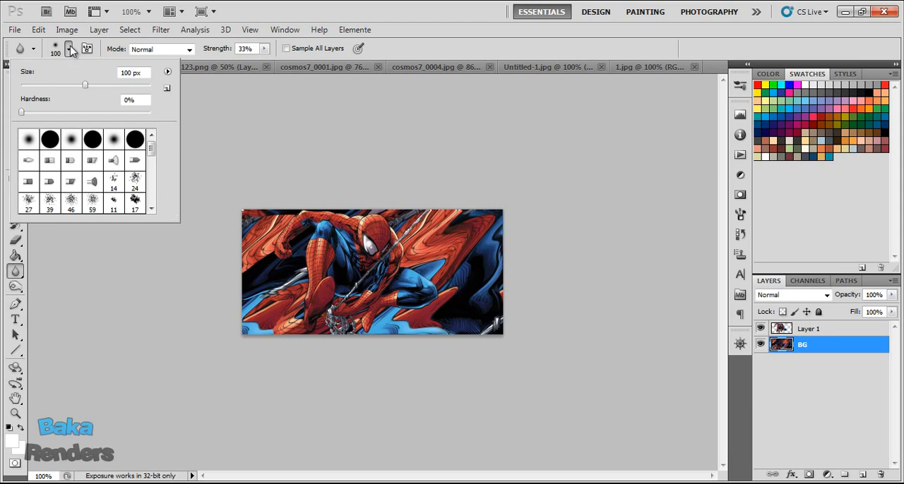
pyautogui.click(68, 49)
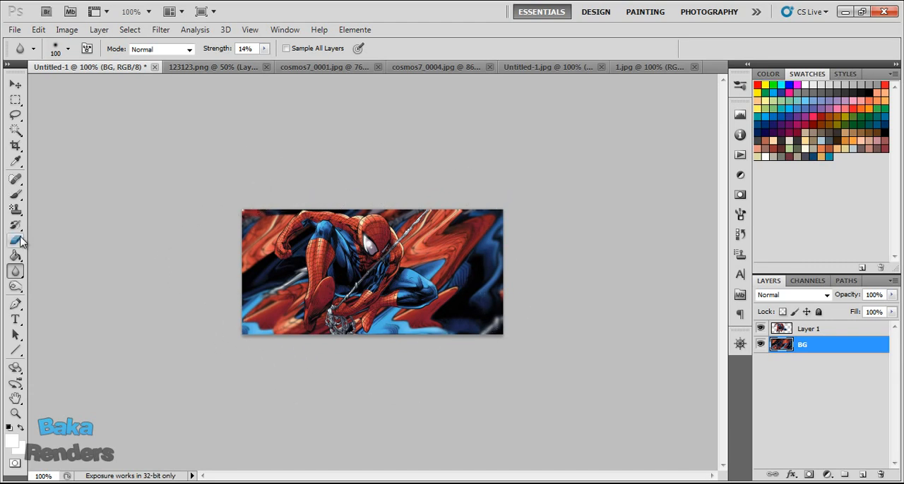
pyautogui.click(15, 287)
pyautogui.click(18, 274)
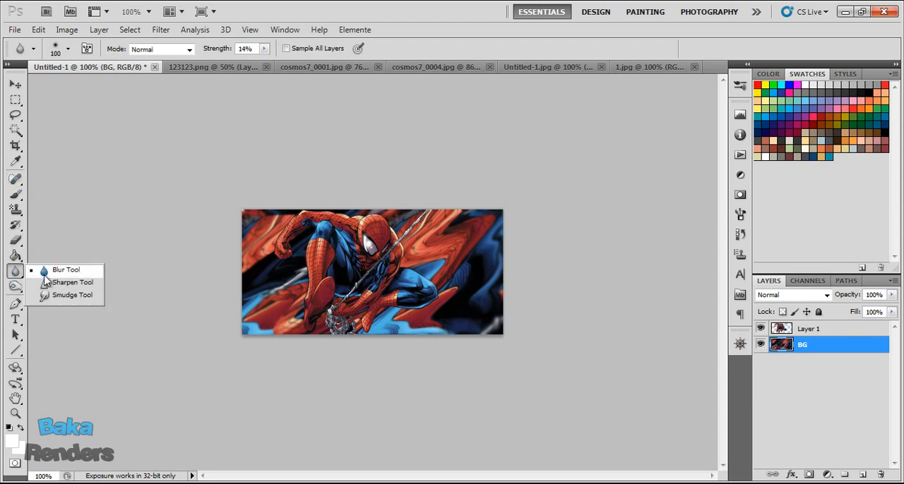
pyautogui.click(53, 295)
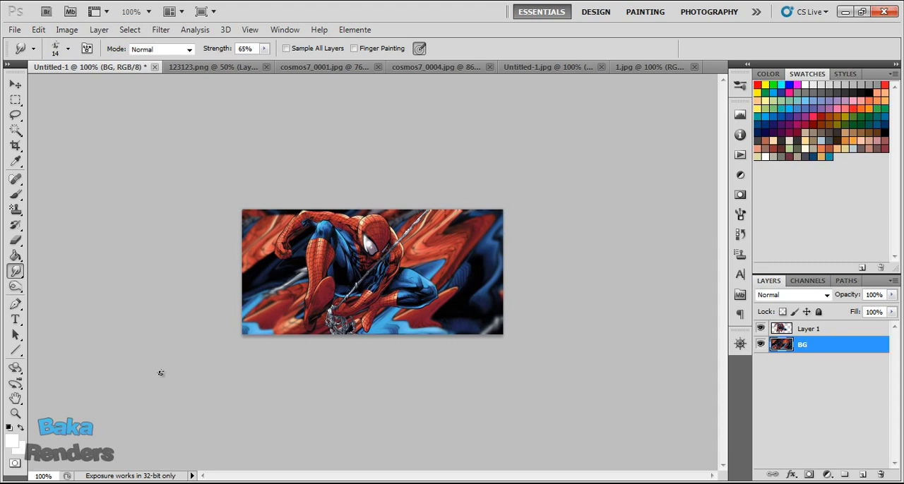
pyautogui.click(16, 414)
pyautogui.click(336, 48)
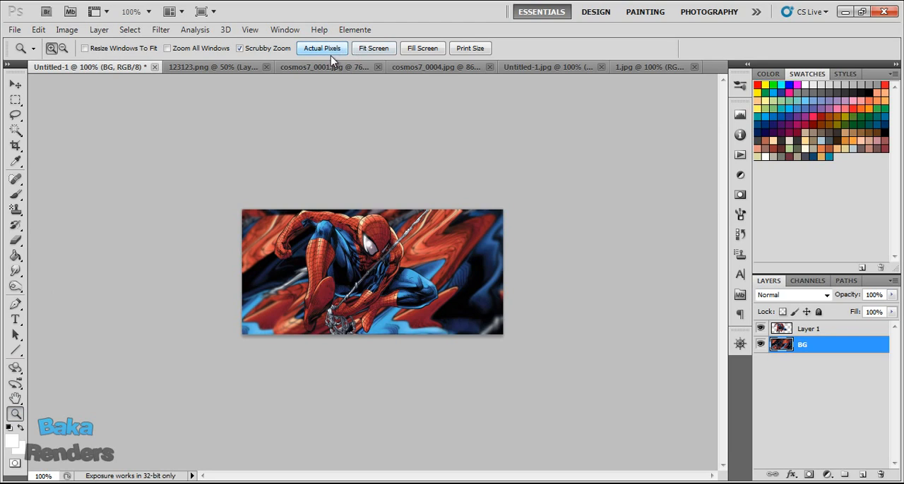
pyautogui.press('s')
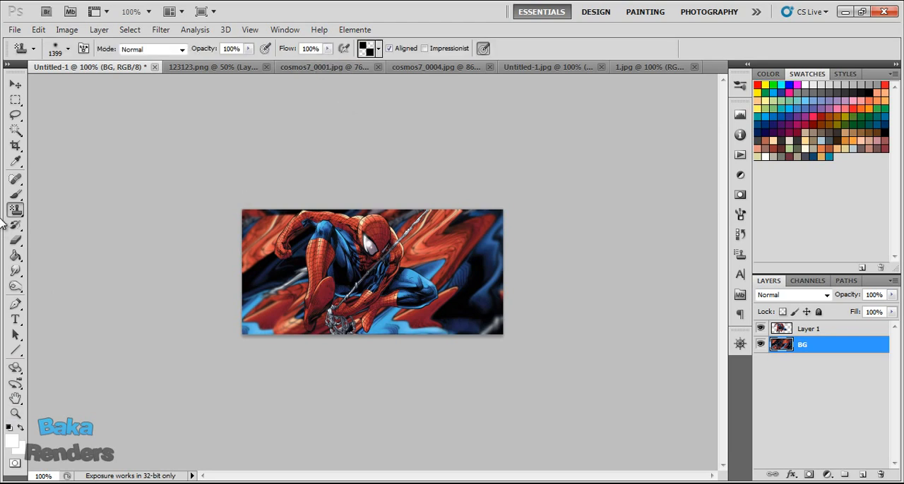
# On a new layer above Layer 1, paint black around the image edges with a soft 149 px brush and reduce the layer's opacity to 28%.
pyautogui.click(15, 194)
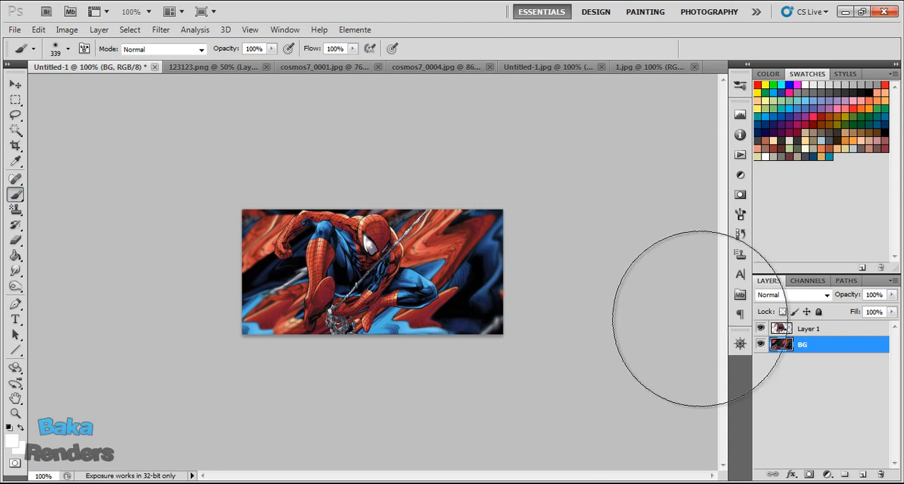
pyautogui.click(831, 331)
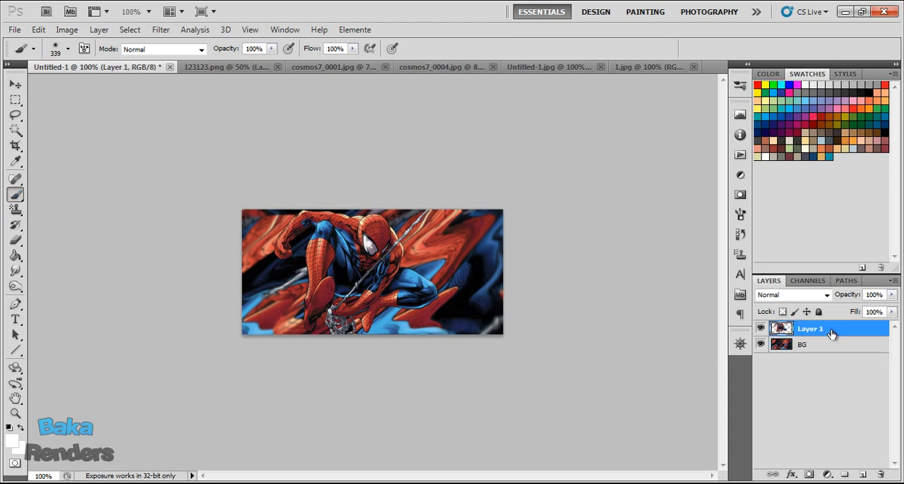
pyautogui.click(862, 474)
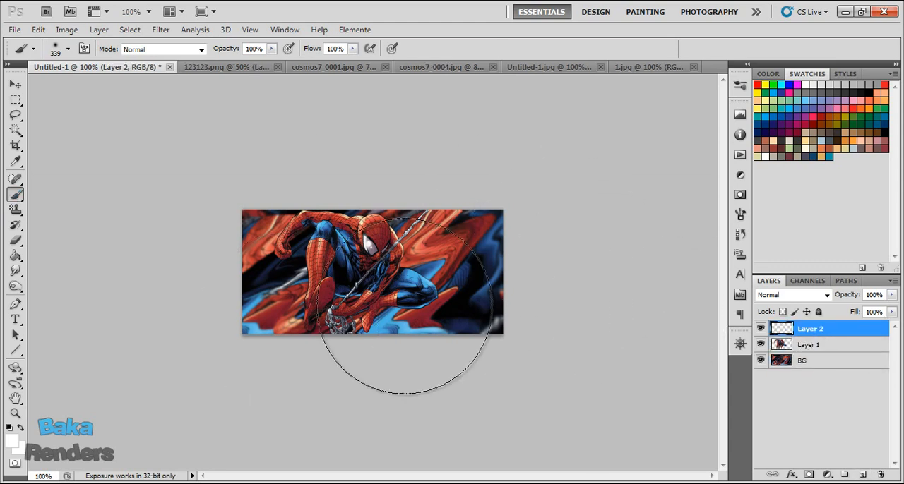
pyautogui.click(870, 92)
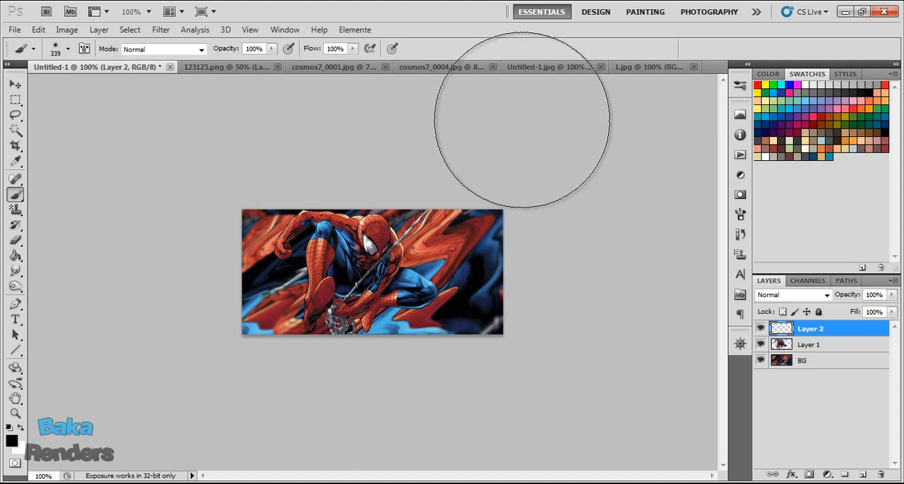
pyautogui.click(68, 50)
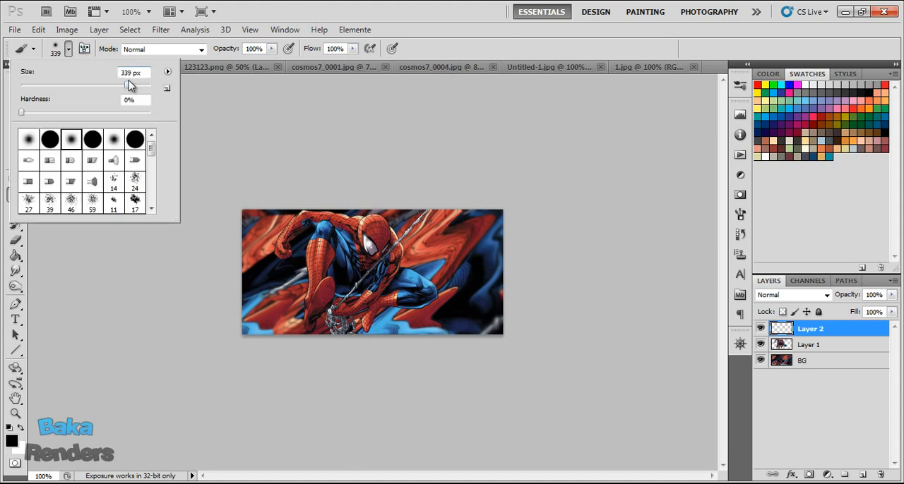
pyautogui.moveTo(105, 84); pyautogui.dragTo(103, 84)
pyautogui.moveTo(592, 215)
pyautogui.mouseDown()
pyautogui.moveTo(506, 301)
pyautogui.moveTo(409, 362)
pyautogui.moveTo(366, 373)
pyautogui.moveTo(533, 291)
pyautogui.moveTo(515, 268)
pyautogui.moveTo(496, 297)
pyautogui.moveTo(271, 389)
pyautogui.moveTo(247, 287)
pyautogui.moveTo(245, 241)
pyautogui.moveTo(258, 212)
pyautogui.moveTo(256, 287)
pyautogui.moveTo(319, 352)
pyautogui.moveTo(372, 366)
pyautogui.moveTo(407, 360)
pyautogui.moveTo(382, 351)
pyautogui.mouseUp()
pyautogui.moveTo(345, 177); pyautogui.dragTo(353, 176)
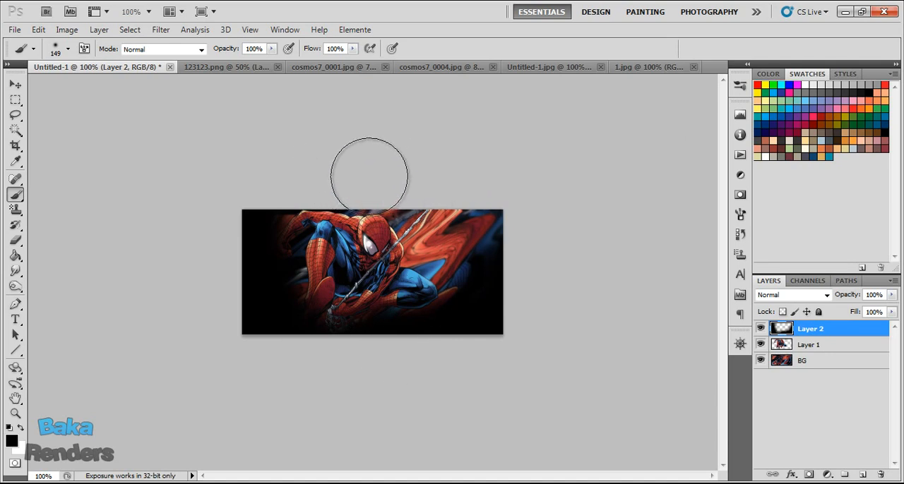
pyautogui.moveTo(480, 222)
pyautogui.mouseDown()
pyautogui.moveTo(466, 270)
pyautogui.moveTo(484, 329)
pyautogui.mouseUp()
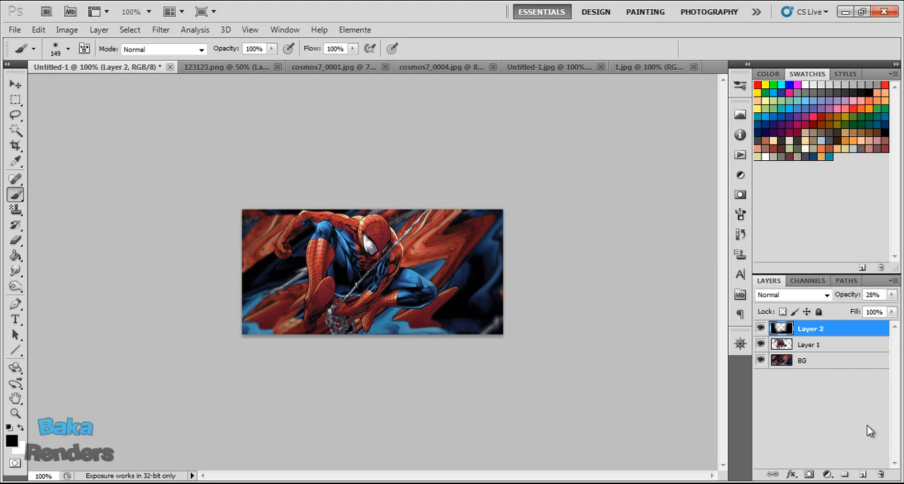
# Add another layer, paint black over the lower edge and corners with the same soft brush, and reduce its opacity to 45%.
pyautogui.click(861, 477)
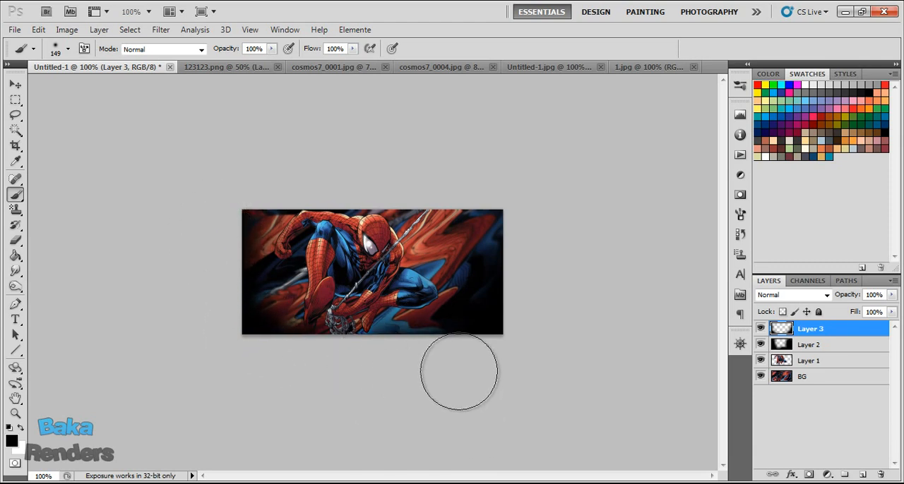
pyautogui.moveTo(839, 297); pyautogui.dragTo(819, 296)
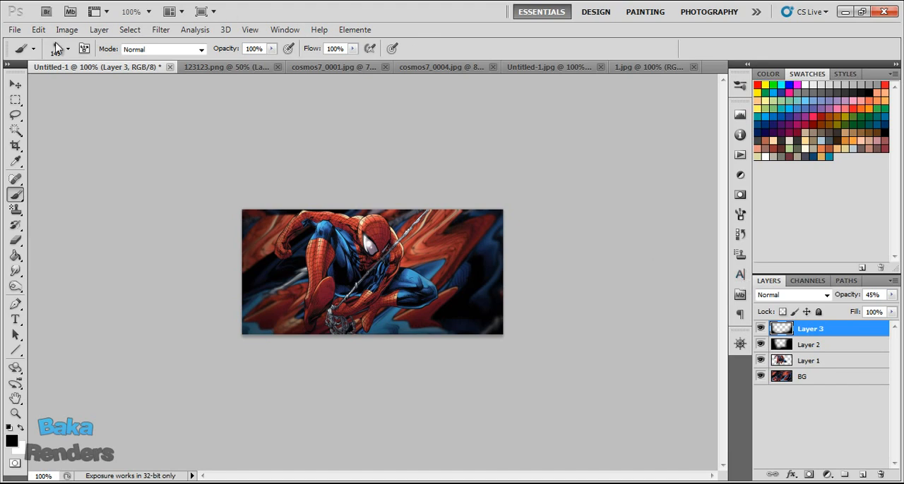
# Save the document to the Desktop as a Photoshop file named asdasdfasf.
pyautogui.click(14, 30)
pyautogui.click(78, 227)
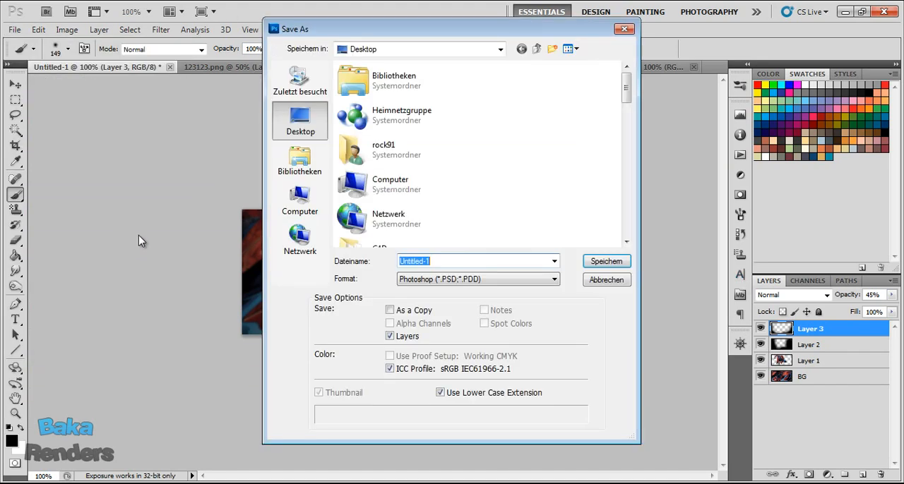
pyautogui.write('asdasdfasf')
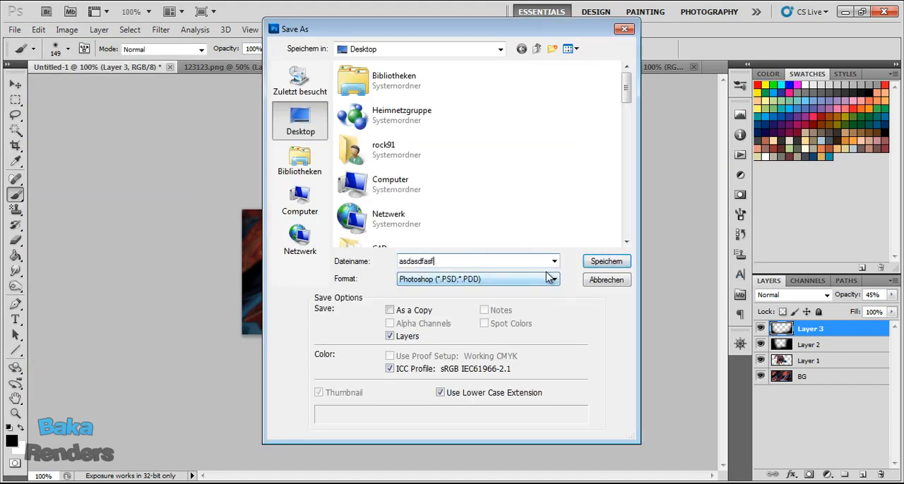
pyautogui.click(604, 263)
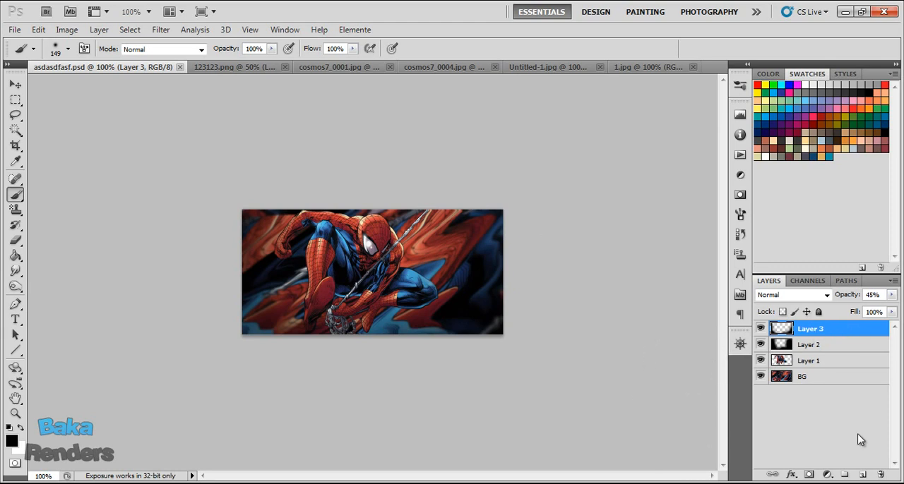
# On a new layer, dab soft white light along the upper edge above Spider-Man's head with a 236 px brush, and save the file.
pyautogui.click(864, 475)
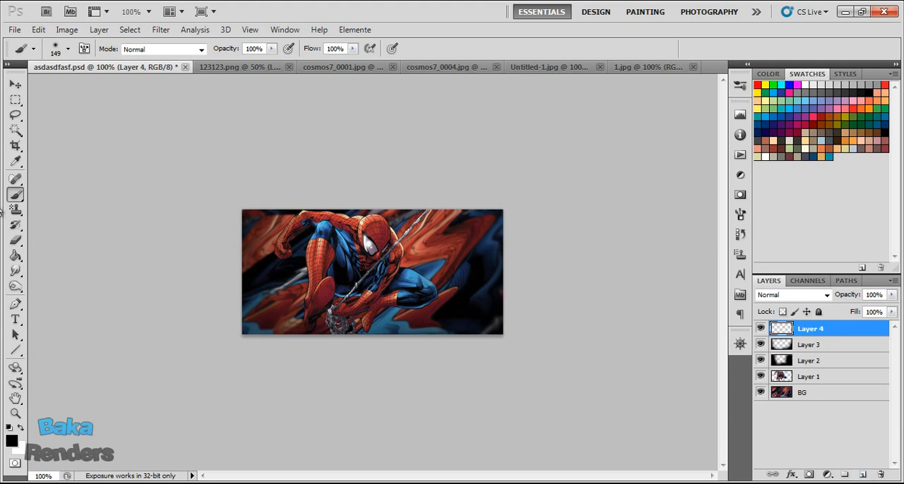
pyautogui.click(68, 49)
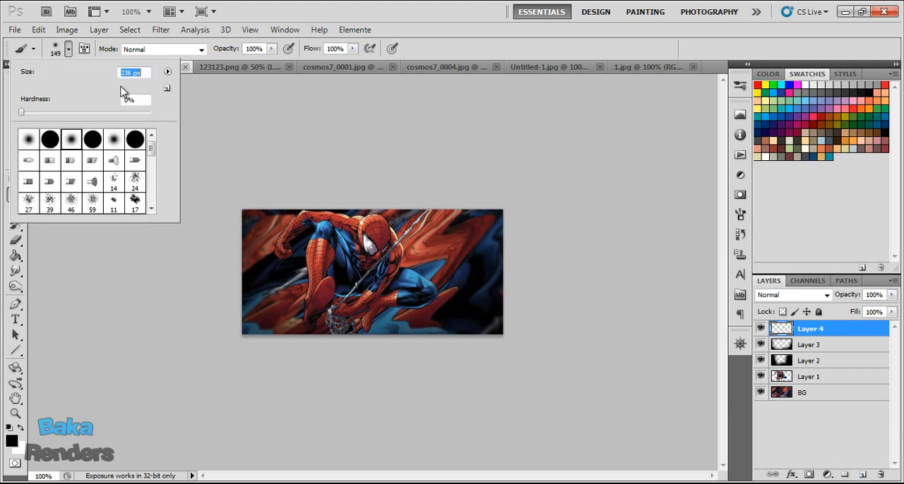
pyautogui.click(78, 59)
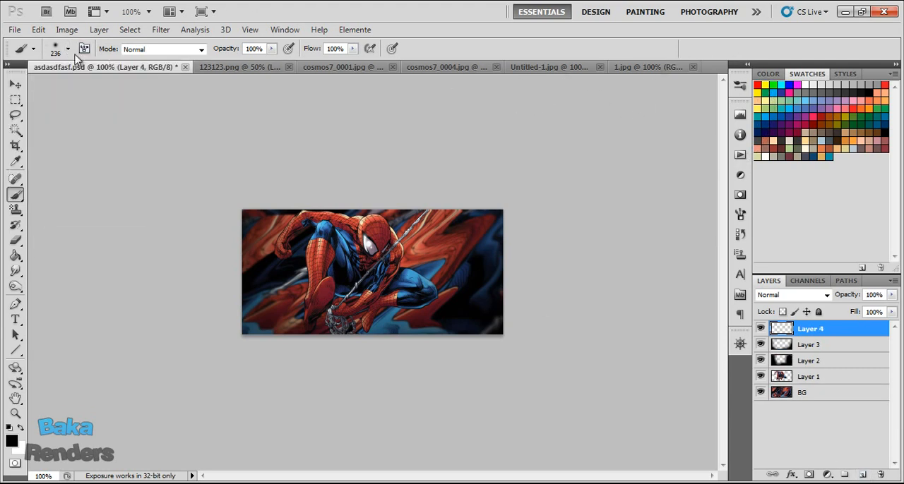
pyautogui.click(805, 85)
pyautogui.click(348, 196)
pyautogui.hotkey('ctrl', 'z')
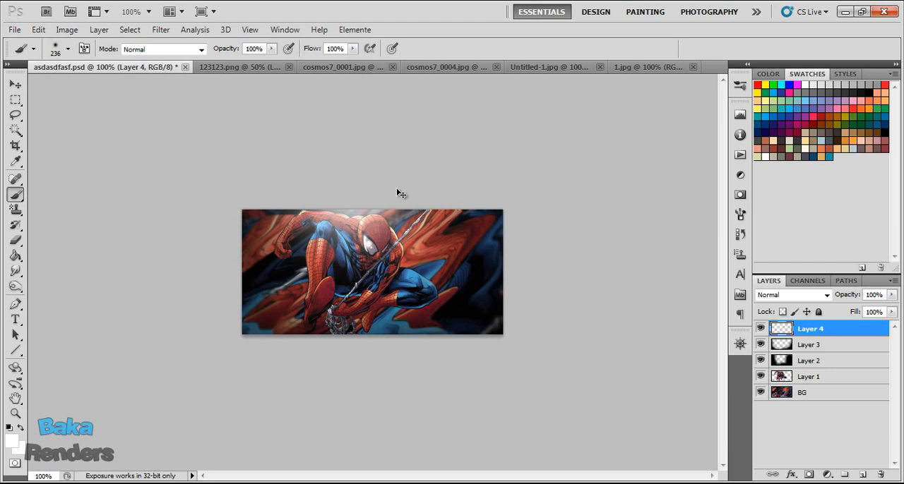
pyautogui.hotkey('ctrl', 'z')
pyautogui.click(355, 171)
pyautogui.click(404, 166)
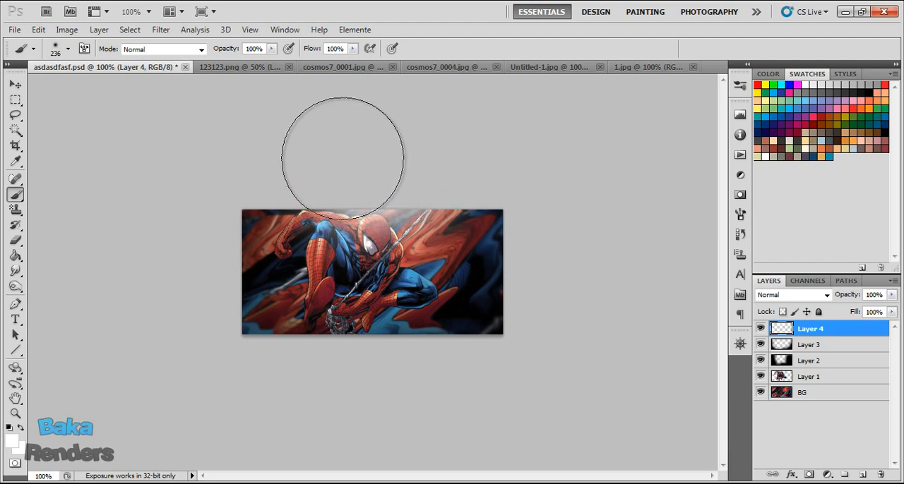
pyautogui.click(317, 152)
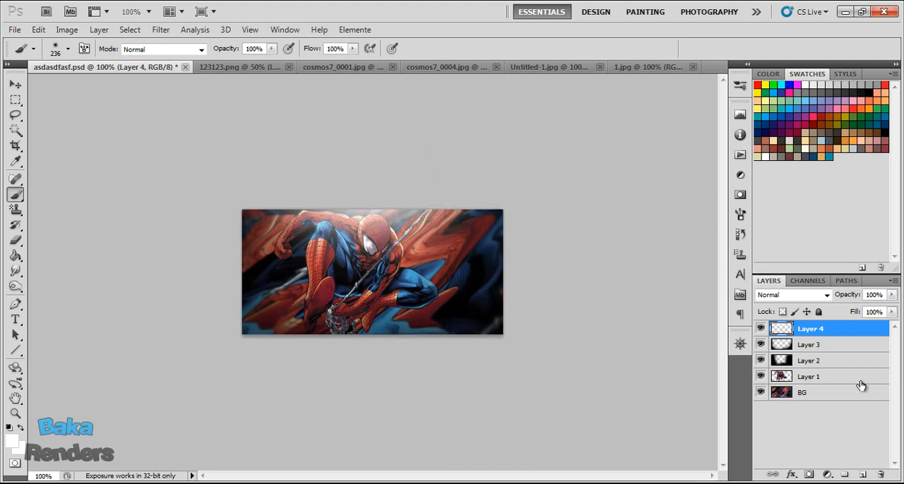
pyautogui.hotkey('ctrl', 's')
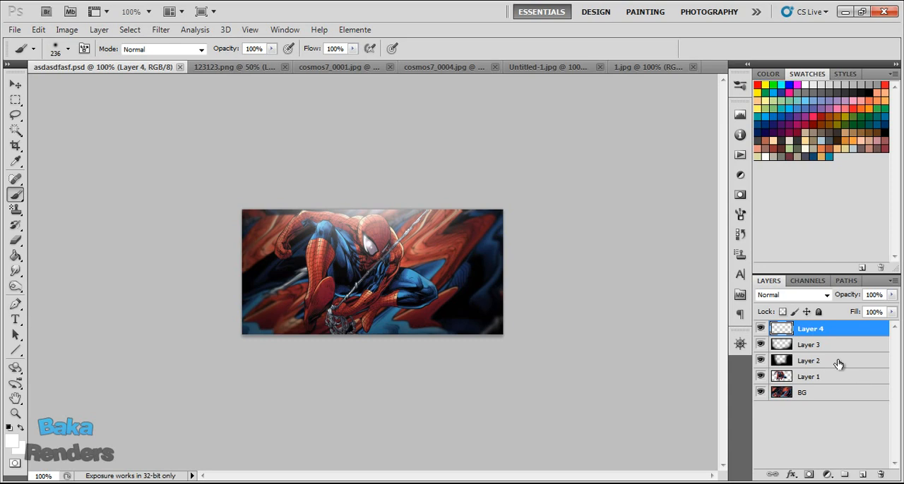
# Add the text "spiderman" in white 11 pt Shruti and place it just below and to the right of Spider-Man's head.
pyautogui.click(15, 321)
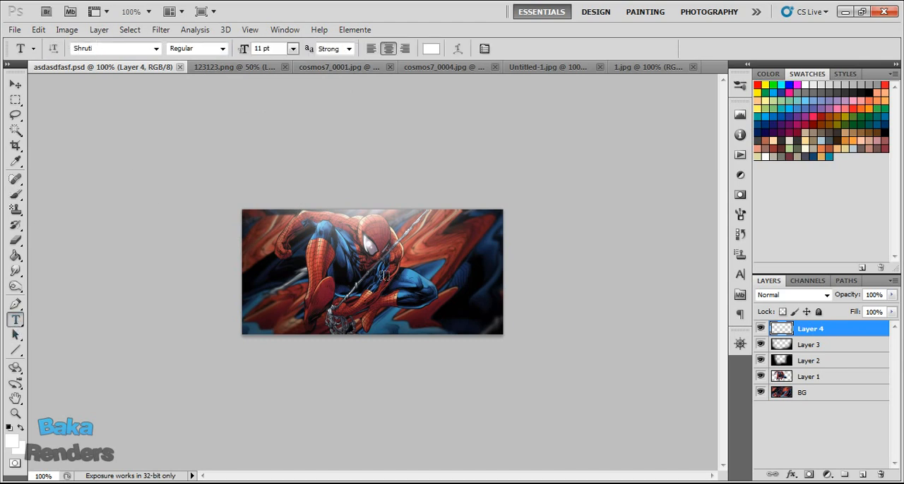
pyautogui.click(382, 276)
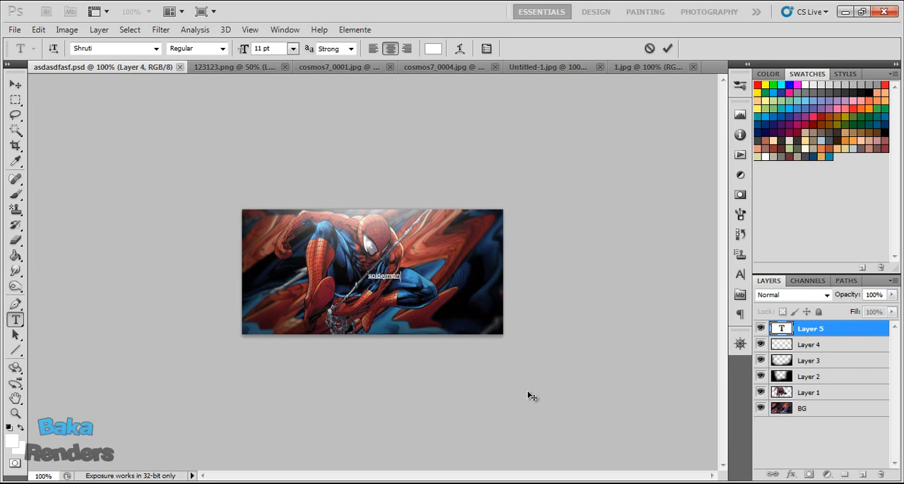
pyautogui.click(833, 331)
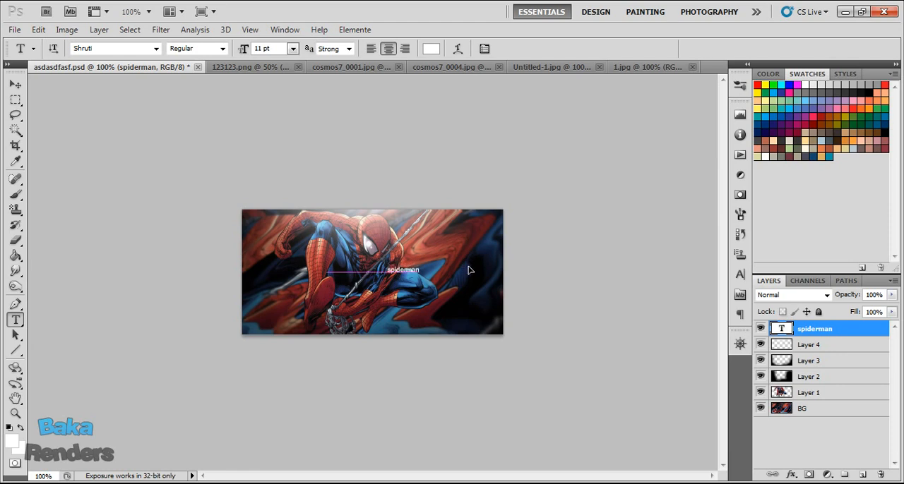
pyautogui.moveTo(473, 292); pyautogui.dragTo(457, 311)
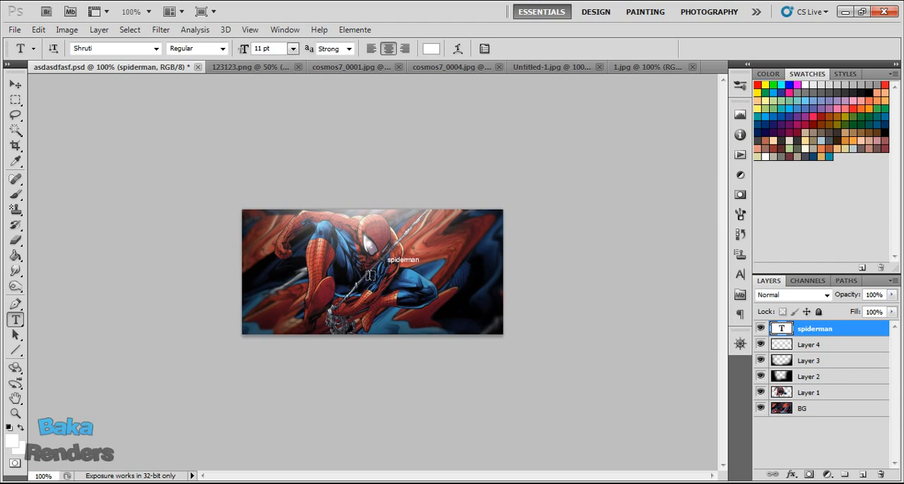
# Draw a short horizontal white line of 1 px weight below the spiderman text and rasterize its layer.
pyautogui.click(15, 351)
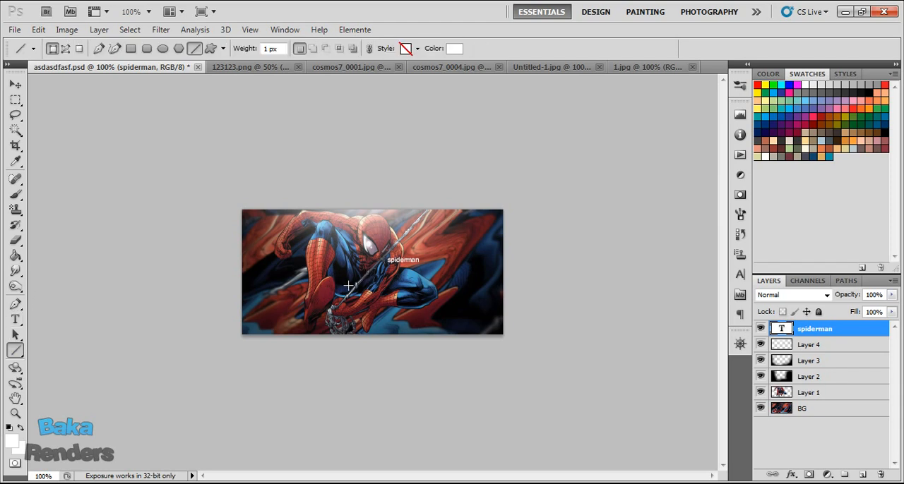
pyautogui.moveTo(396, 284); pyautogui.dragTo(399, 287)
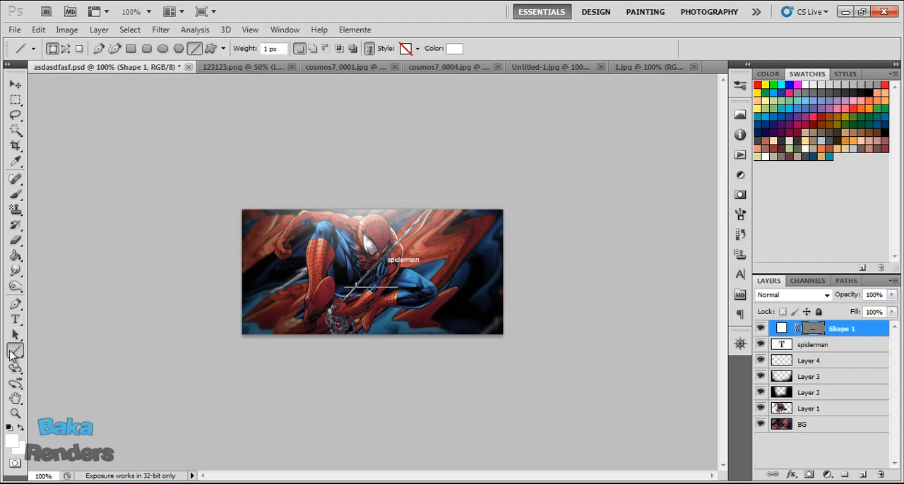
pyautogui.rightClick(868, 332)
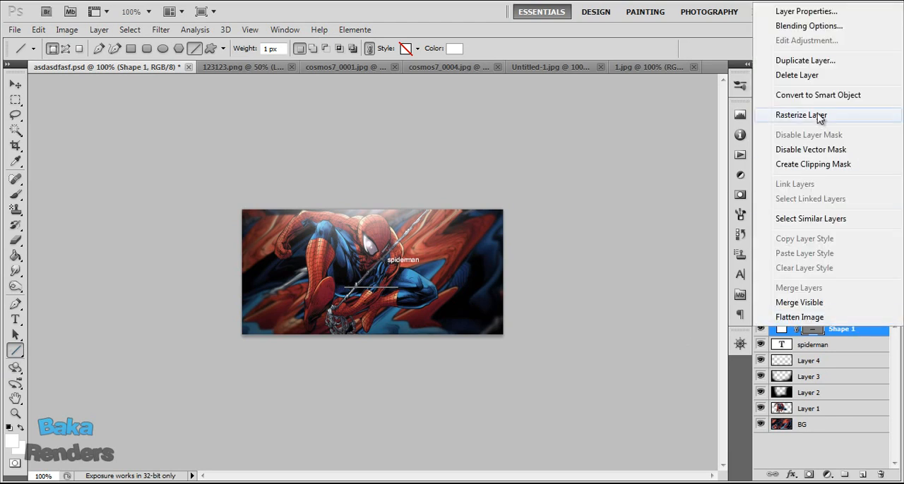
pyautogui.click(819, 118)
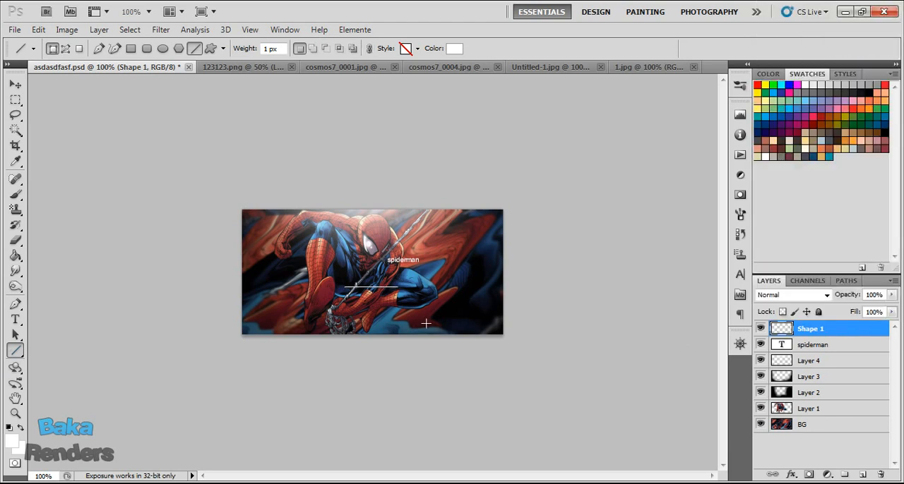
# Underline the spiderman text with the line, erasing its excess right end with a 99 px eraser at 100% hardness, and save the file.
pyautogui.click(15, 86)
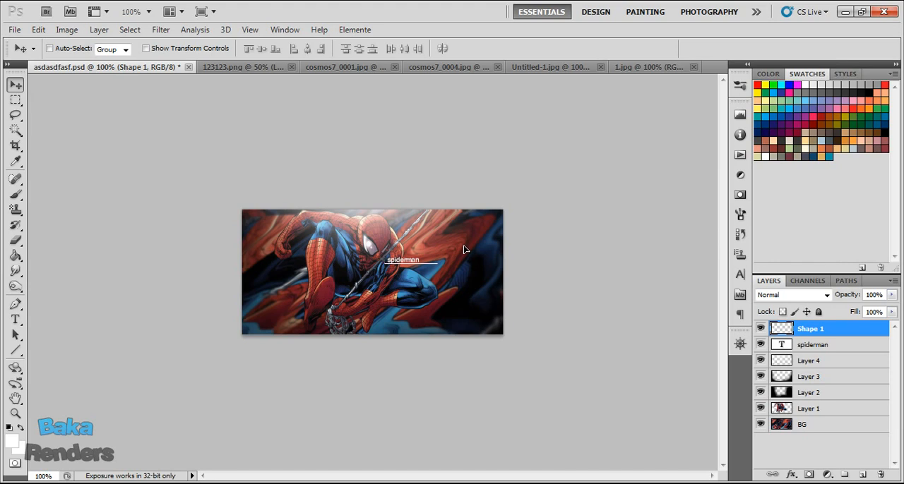
pyautogui.click(15, 241)
pyautogui.click(67, 49)
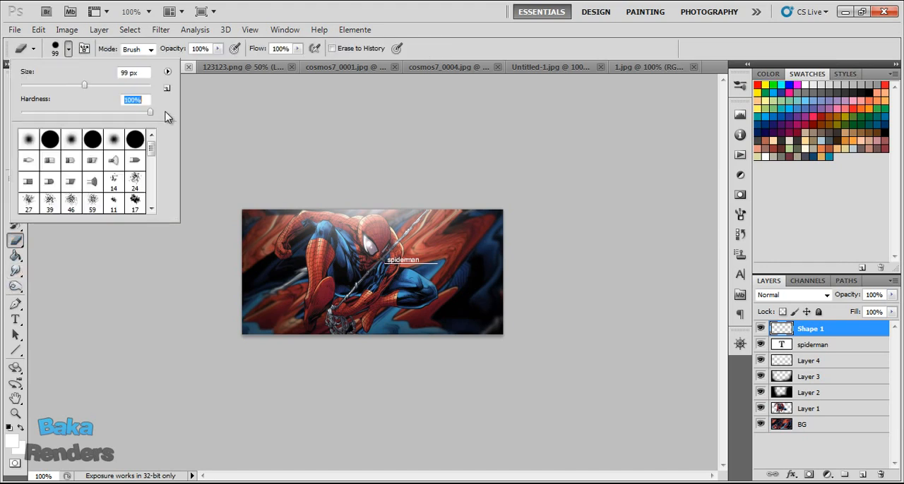
pyautogui.click(73, 49)
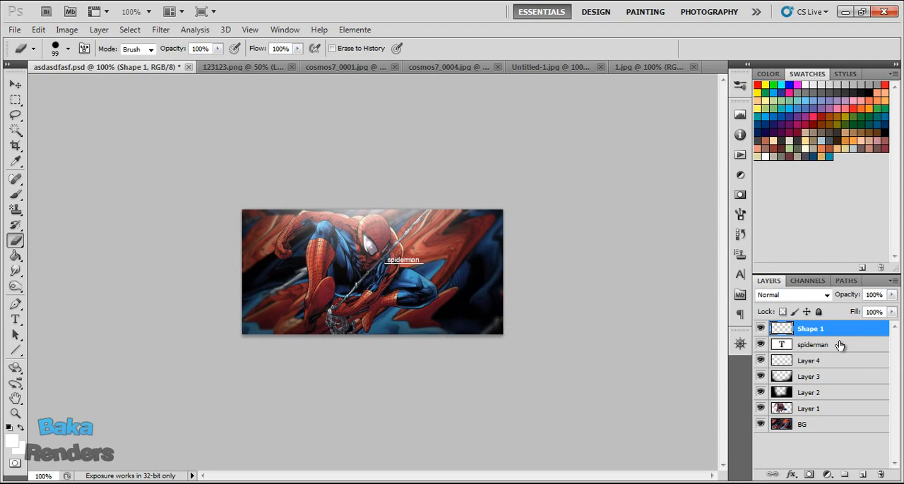
pyautogui.hotkey('ctrl', 's')
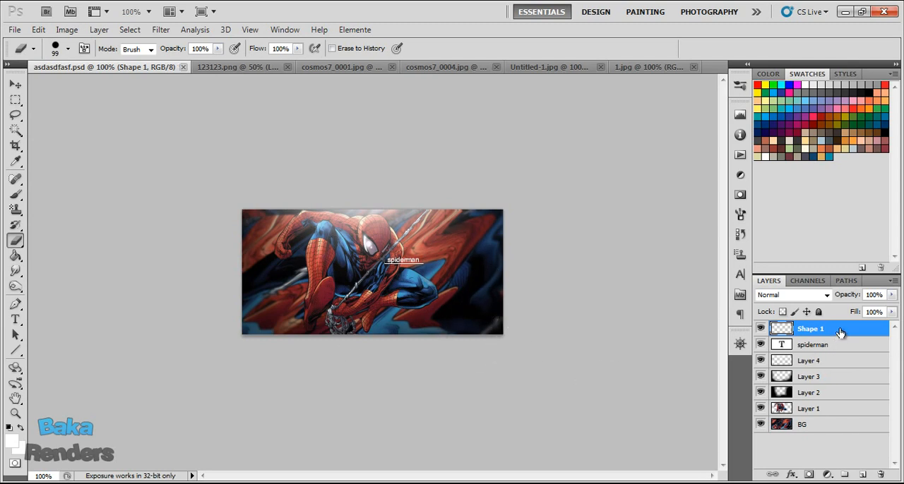
# Copy the whole cosmos7_0001.jpg image into asdasdfasf.psd as a new top layer and position its glow toward the upper edge.
pyautogui.click(338, 67)
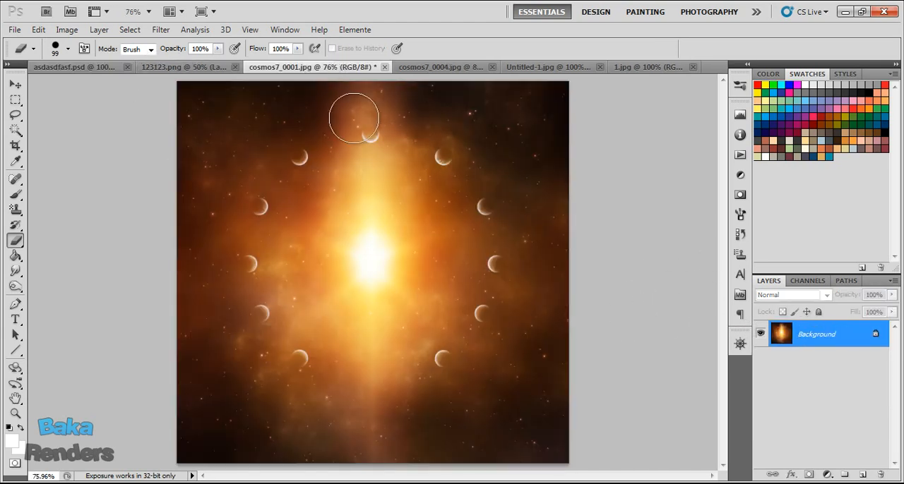
pyautogui.hotkey('ctrl', 'a')
pyautogui.hotkey('ctrl', 'c')
pyautogui.click(80, 66)
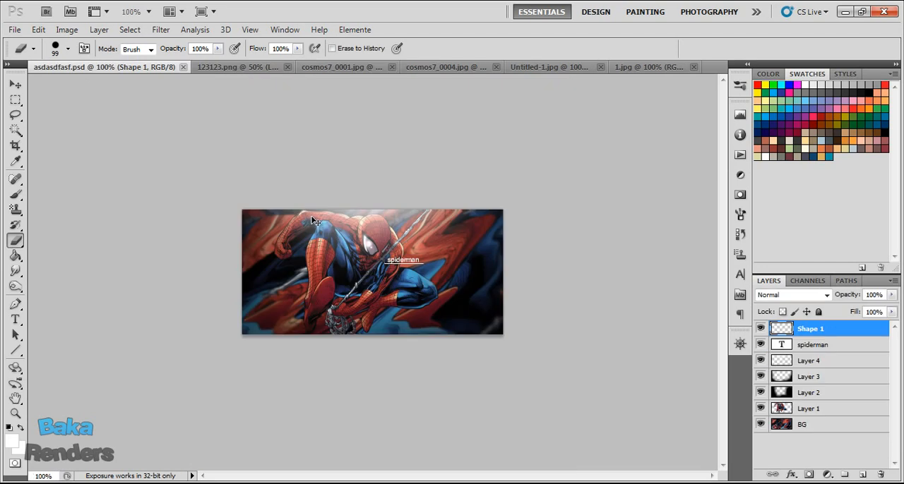
pyautogui.hotkey('ctrl', 'v')
pyautogui.moveTo(357, 218); pyautogui.dragTo(264, 85)
pyautogui.moveTo(420, 322)
pyautogui.mouseDown()
pyautogui.moveTo(340, 150)
pyautogui.moveTo(365, 296)
pyautogui.moveTo(394, 248)
pyautogui.moveTo(414, 284)
pyautogui.moveTo(424, 283)
pyautogui.mouseUp()
# Set the orange cosmos layer to Screen blending, adjust its position, and lower its opacity to 60%.
pyautogui.click(812, 295)
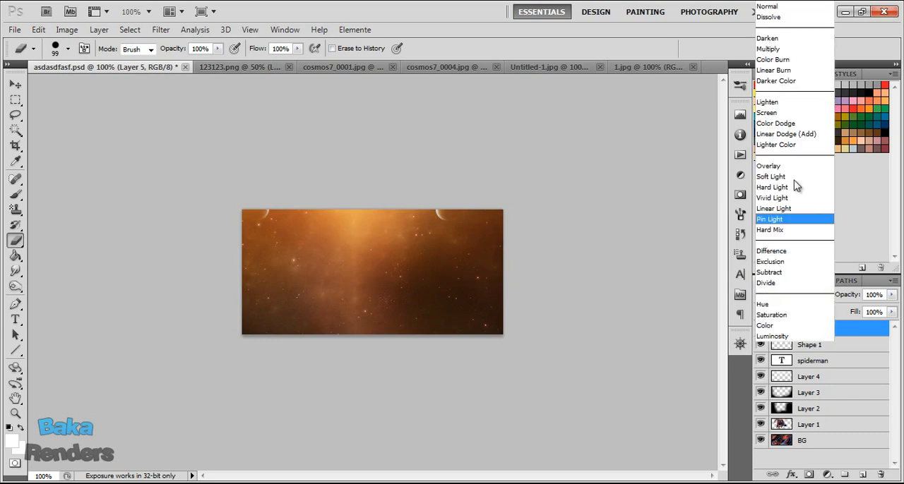
pyautogui.click(795, 117)
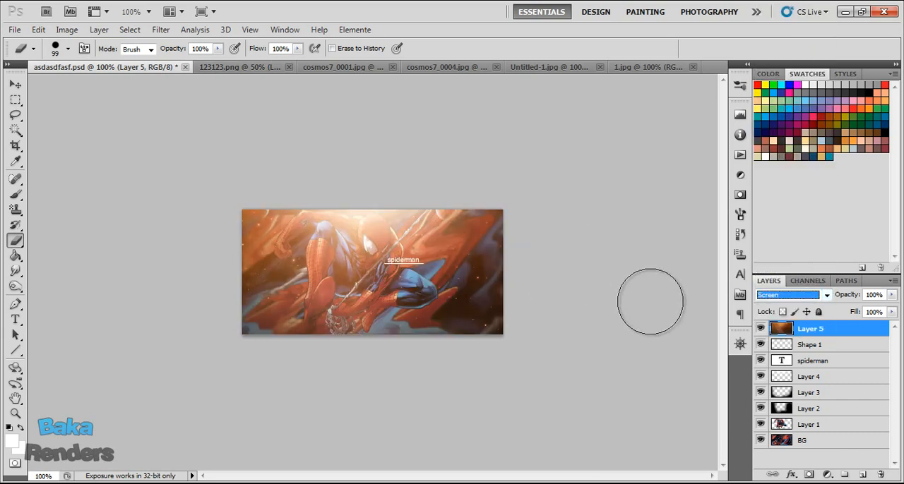
pyautogui.moveTo(510, 288); pyautogui.dragTo(490, 278)
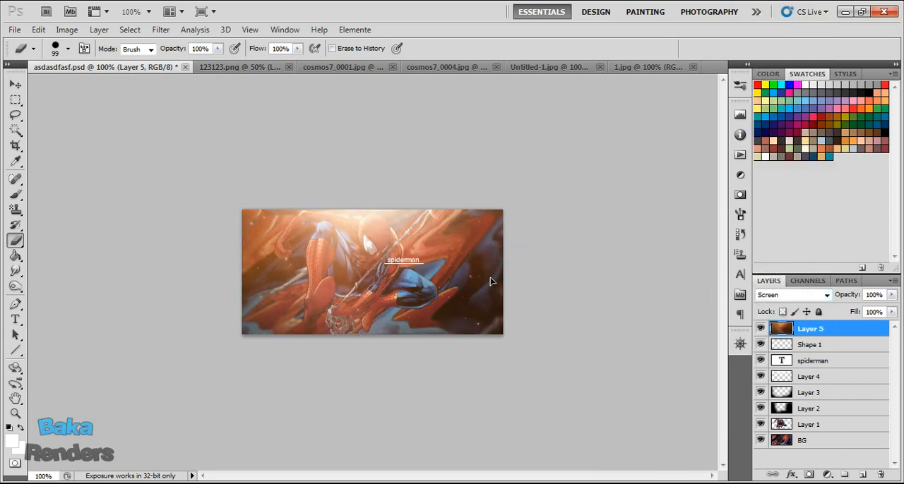
pyautogui.moveTo(848, 296); pyautogui.dragTo(814, 297)
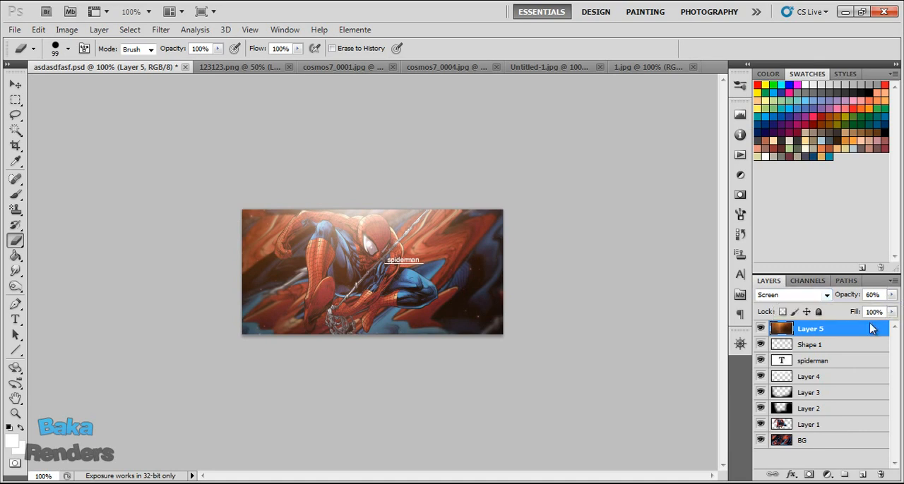
# Duplicate the orange cosmos layer and set the copy's blending mode to Soft Light.
pyautogui.hotkey('ctrl', 'j')
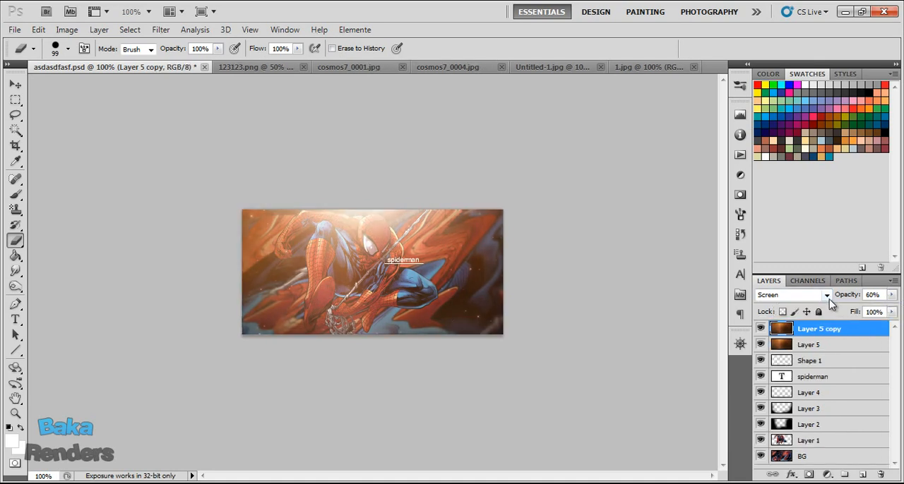
pyautogui.click(827, 295)
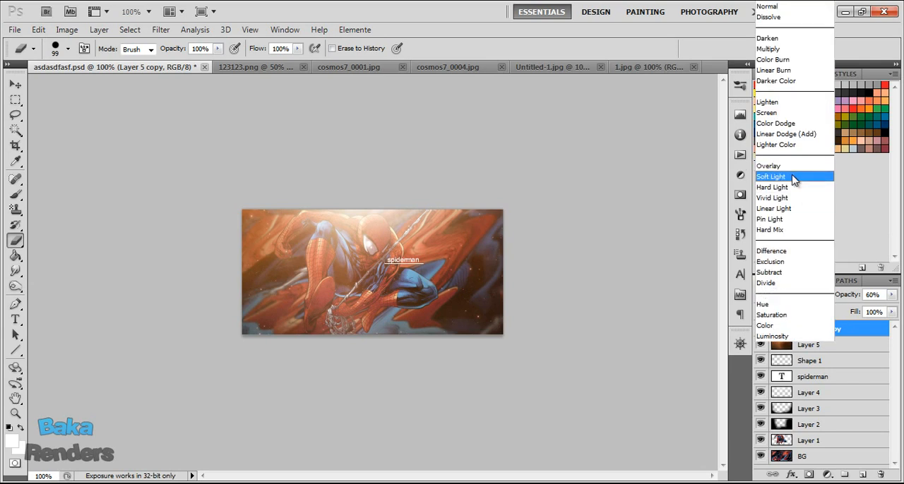
pyautogui.click(796, 177)
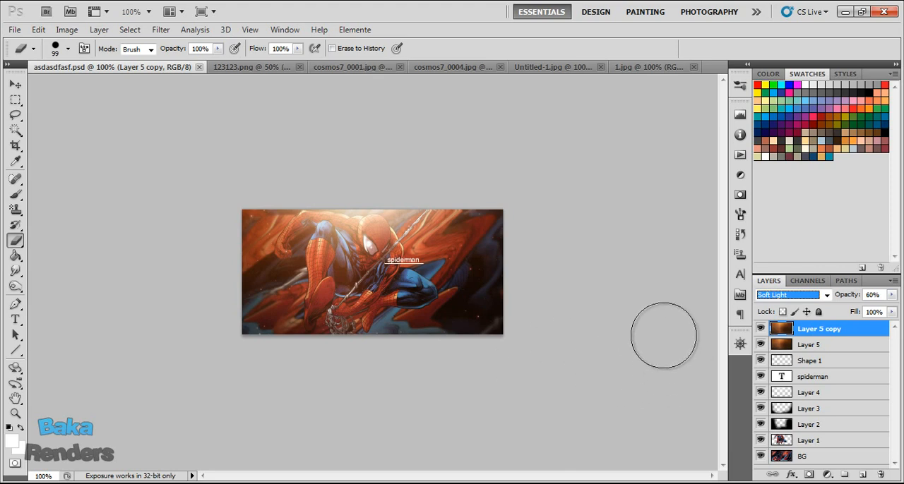
# Blur the outer left and lower parts of the Spider-Man render on Layer 1 with a 100 px brush at 14% strength, and save the file.
pyautogui.click(826, 443)
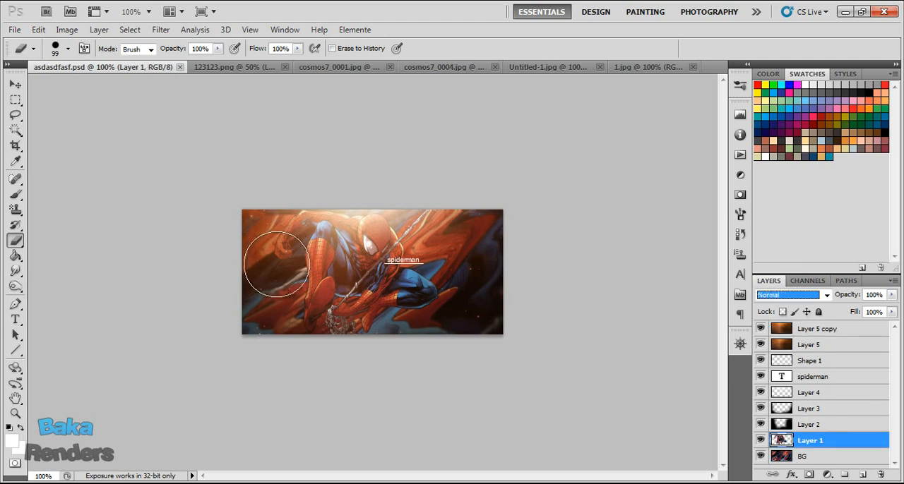
pyautogui.click(17, 288)
pyautogui.moveTo(15, 271); pyautogui.dragTo(63, 272)
pyautogui.moveTo(249, 236)
pyautogui.mouseDown()
pyautogui.moveTo(252, 225)
pyautogui.moveTo(272, 303)
pyautogui.moveTo(303, 334)
pyautogui.mouseUp()
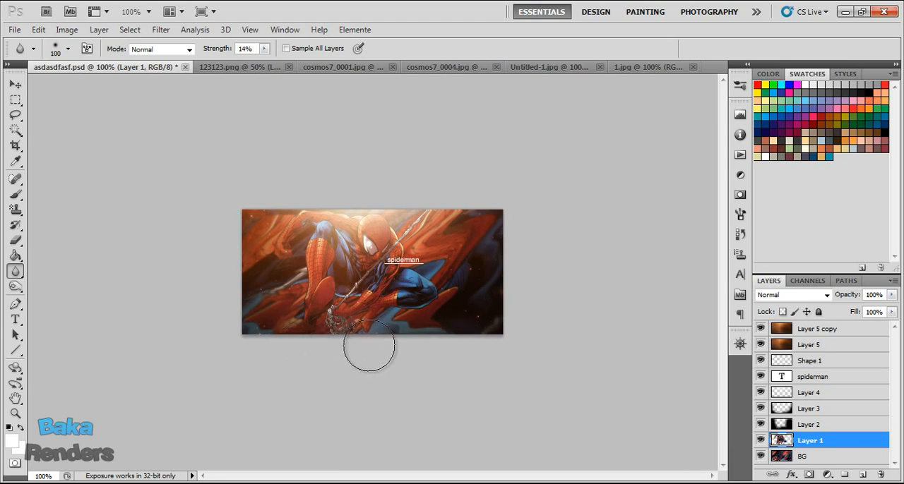
pyautogui.hotkey('ctrl', 's')
# Copy the whole cosmos7_0004.jpg image into asdasdfasf.psd as a new layer above Layer 5 copy and position it over the canvas.
pyautogui.click(826, 331)
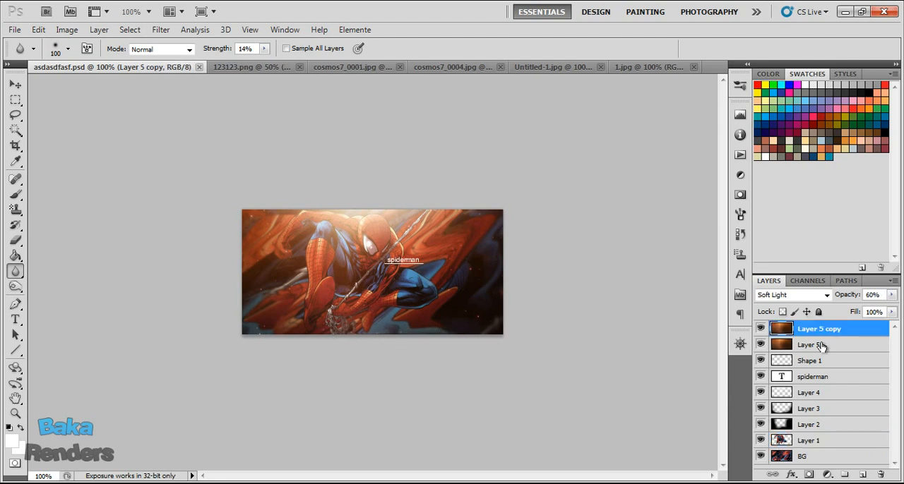
pyautogui.click(447, 67)
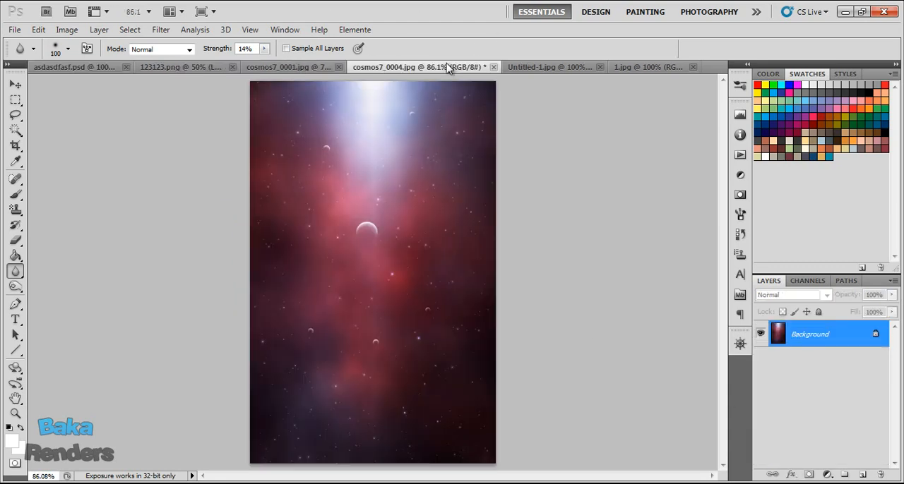
pyautogui.hotkey('ctrl', 'a')
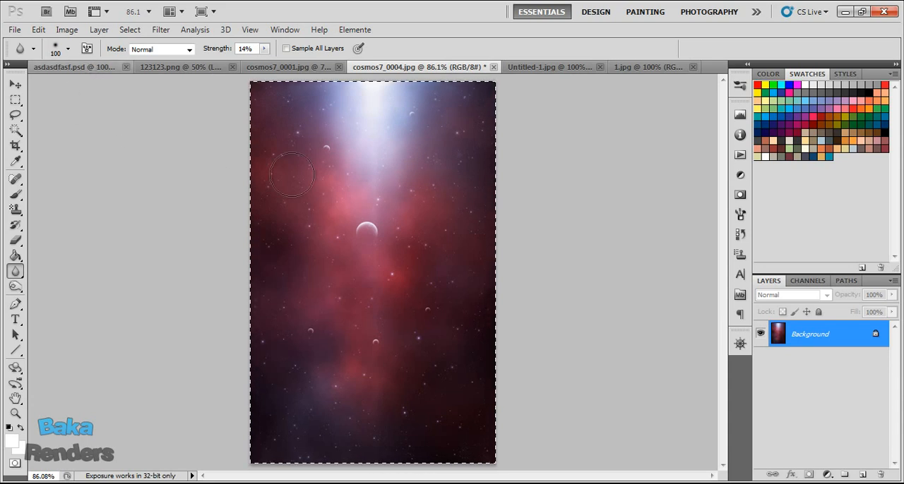
pyautogui.click(70, 67)
pyautogui.hotkey('ctrl', 'v')
pyautogui.moveTo(418, 108); pyautogui.dragTo(468, 152)
# Set the red cosmos layer to Lighten blending at 32% opacity and save the file.
pyautogui.click(820, 294)
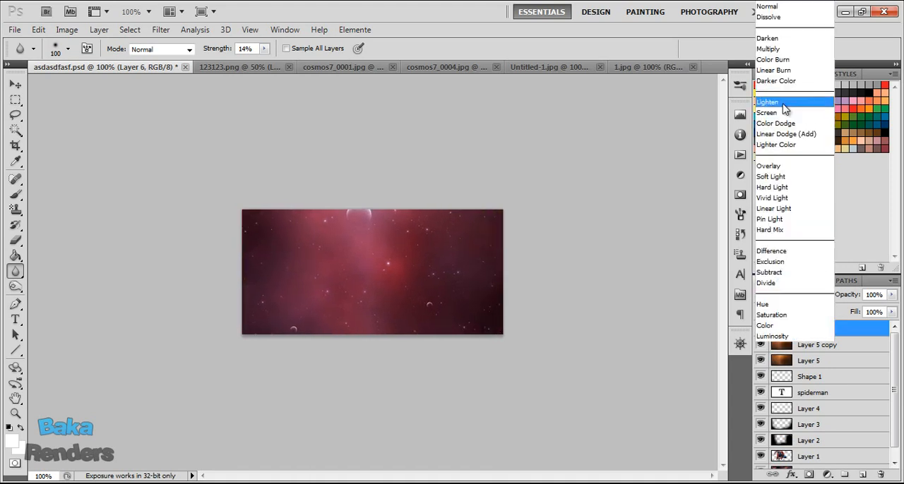
pyautogui.click(770, 102)
pyautogui.moveTo(837, 300); pyautogui.dragTo(684, 301)
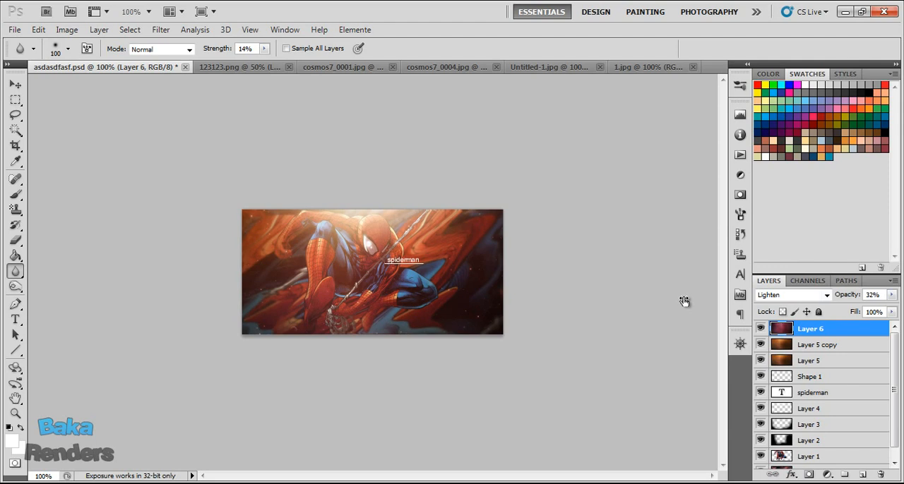
pyautogui.hotkey('ctrl', 's')
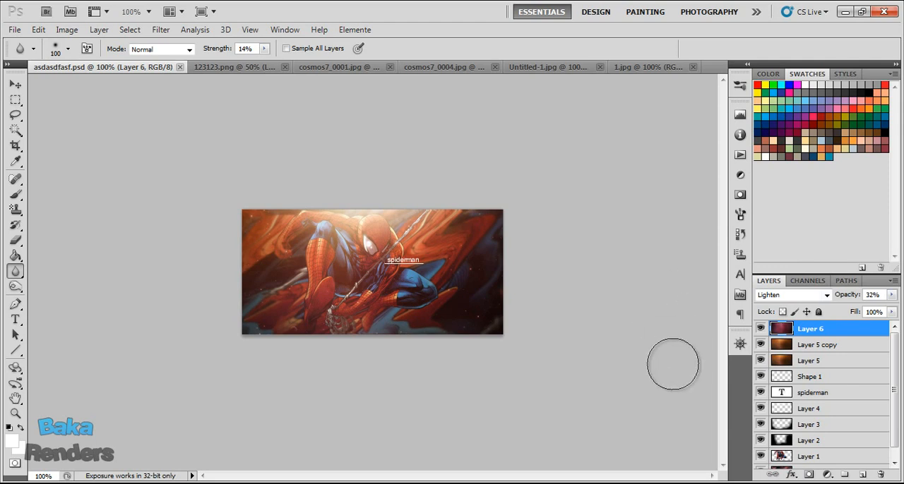
# Add a new top layer and fill it with the merged artwork using Apply Image.
pyautogui.click(861, 474)
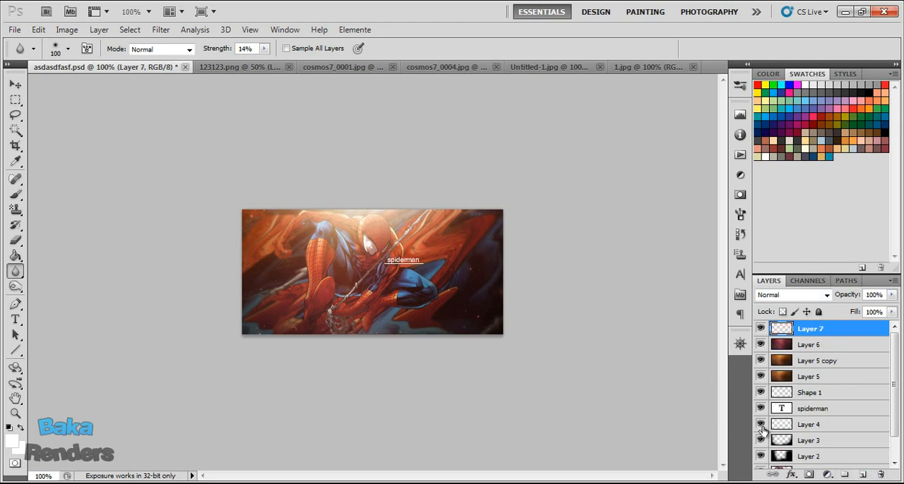
pyautogui.click(67, 29)
pyautogui.click(103, 221)
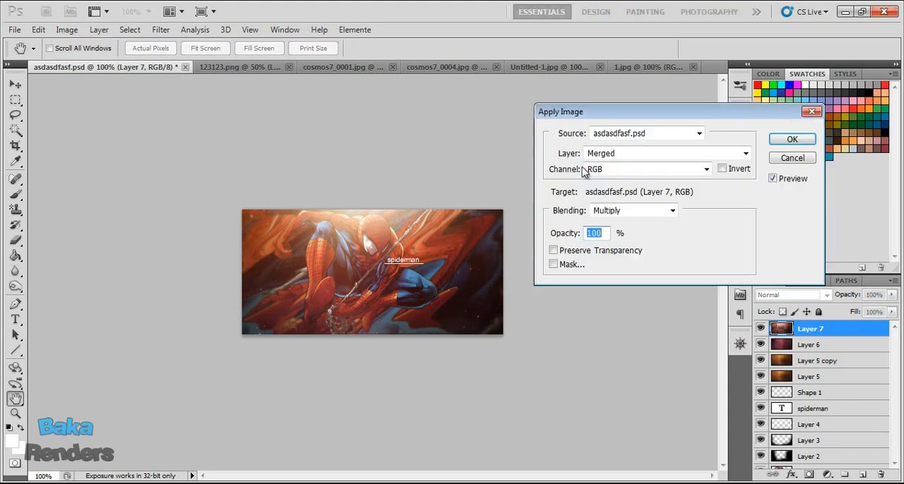
pyautogui.click(791, 142)
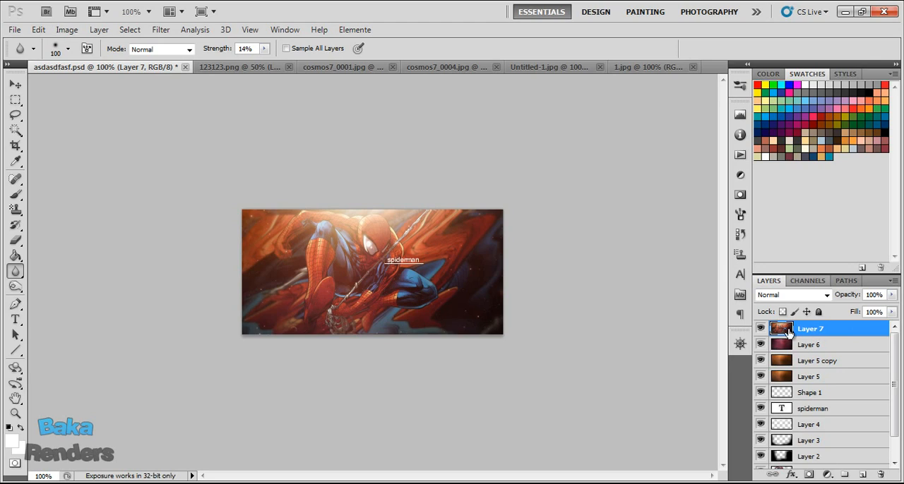
# Toggle the visibility of the merged top layer and the layers beneath it to check what the top layer contains.
pyautogui.moveTo(761, 345); pyautogui.dragTo(761, 393)
pyautogui.click(760, 329)
pyautogui.click(761, 329)
pyautogui.moveTo(760, 344); pyautogui.dragTo(760, 400)
pyautogui.scroll(-1, 806, 415)
pyautogui.scroll(1, 792, 339)
# Sharpen Spider-Man's head, torso and leg on Layer 7 with a 96 px Sharpen brush at 36% strength, and save the file.
pyautogui.rightClick(13, 283)
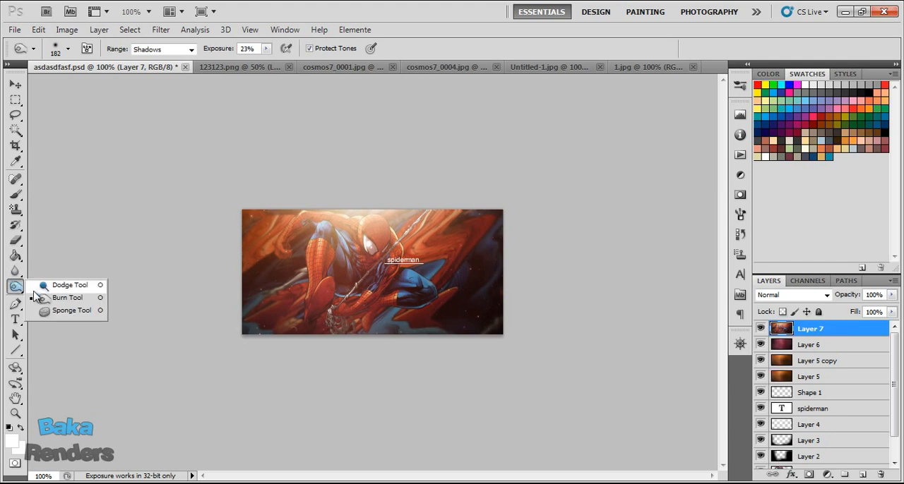
pyautogui.rightClick(19, 274)
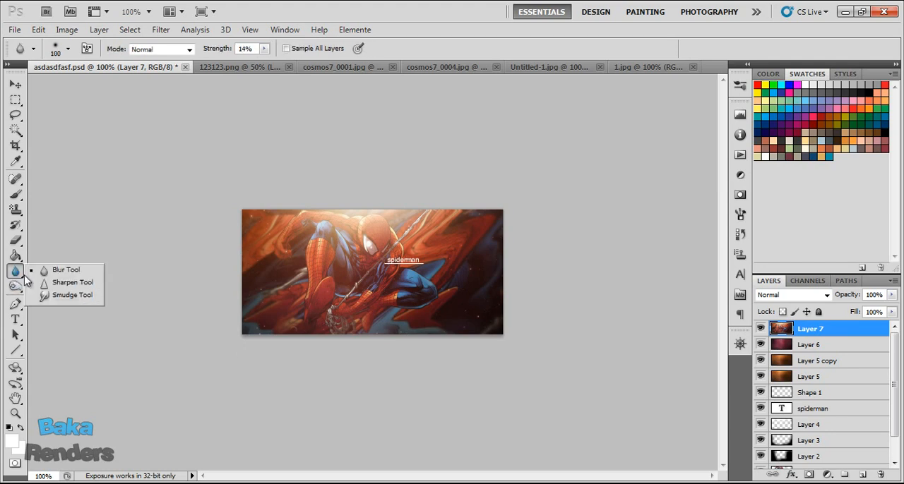
pyautogui.click(65, 282)
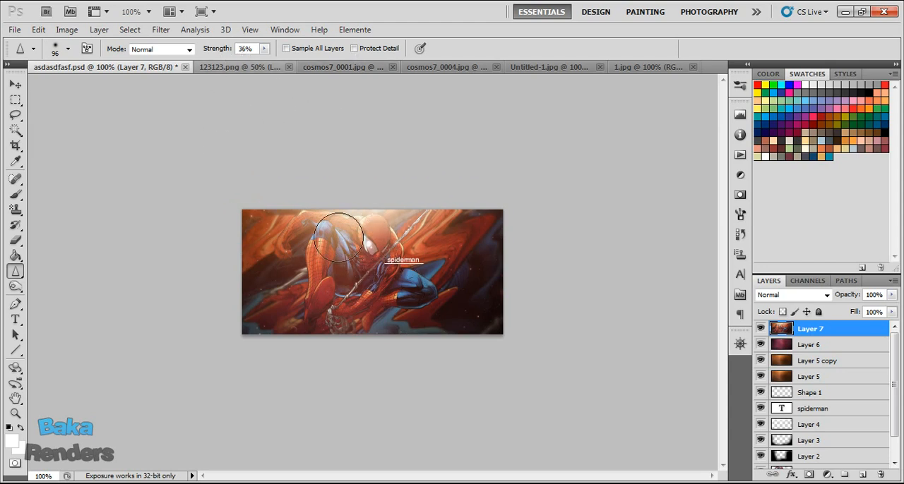
pyautogui.moveTo(358, 233)
pyautogui.mouseDown()
pyautogui.moveTo(370, 279)
pyautogui.moveTo(358, 291)
pyautogui.moveTo(405, 295)
pyautogui.moveTo(371, 302)
pyautogui.moveTo(334, 289)
pyautogui.moveTo(326, 248)
pyautogui.moveTo(338, 242)
pyautogui.moveTo(329, 232)
pyautogui.moveTo(345, 237)
pyautogui.moveTo(335, 285)
pyautogui.moveTo(415, 292)
pyautogui.moveTo(383, 223)
pyautogui.moveTo(316, 207)
pyautogui.moveTo(364, 205)
pyautogui.moveTo(302, 217)
pyautogui.moveTo(328, 291)
pyautogui.mouseUp()
pyautogui.hotkey('ctrl', 's')
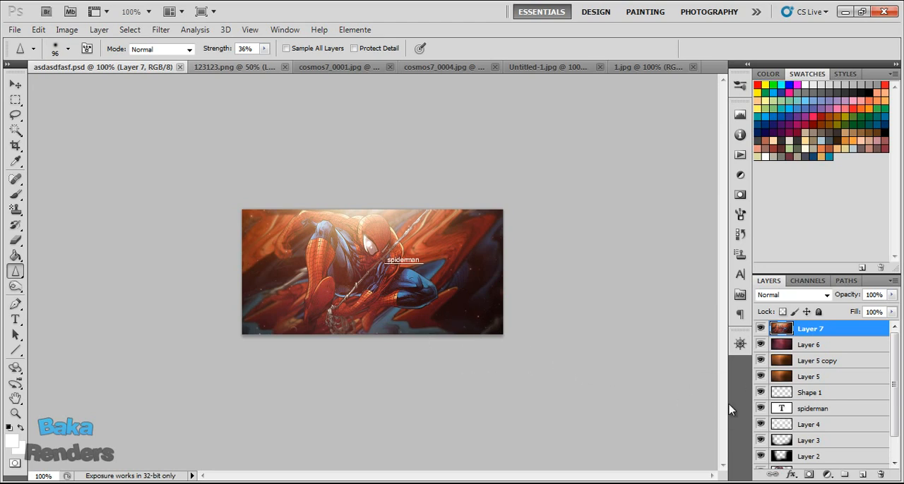
# Add another new layer above Layer 7 and apply the merged, sharpened artwork to it.
pyautogui.click(864, 473)
pyautogui.click(67, 30)
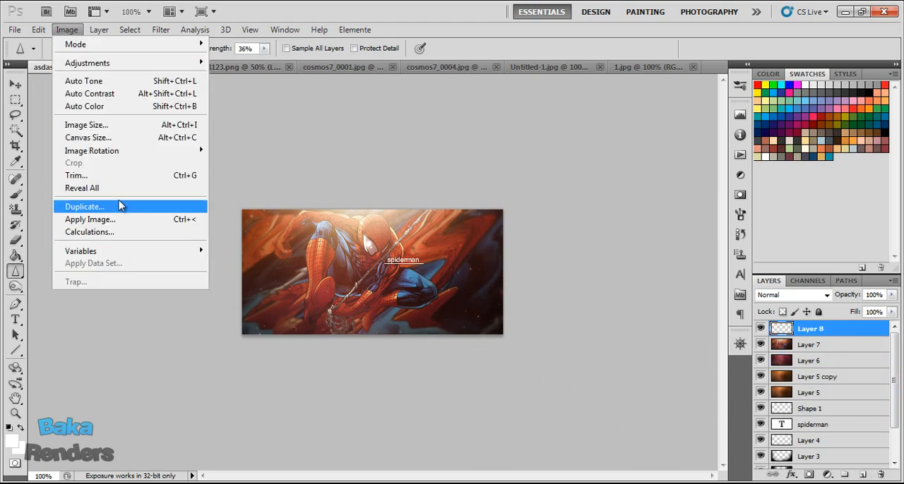
pyautogui.click(134, 218)
pyautogui.click(795, 143)
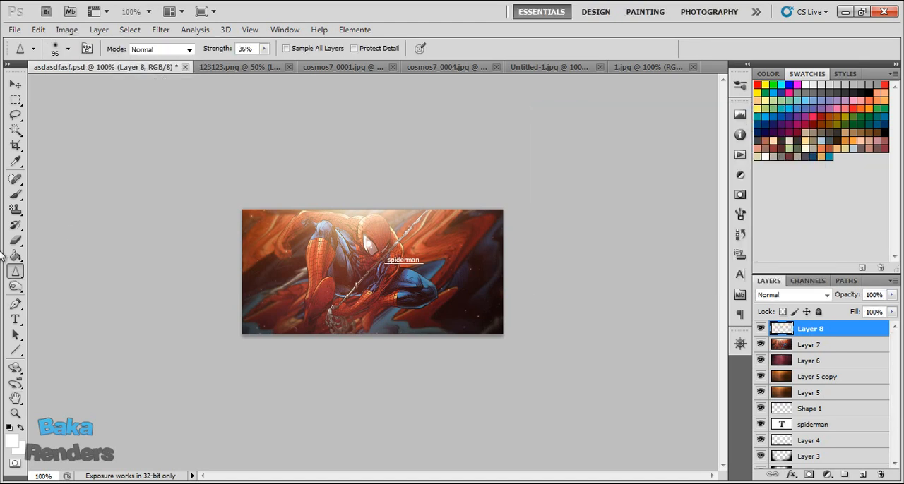
# Burn the shadows around the artwork's outer areas on Layer 8 with a 182 px brush at 23% exposure.
pyautogui.click(16, 286)
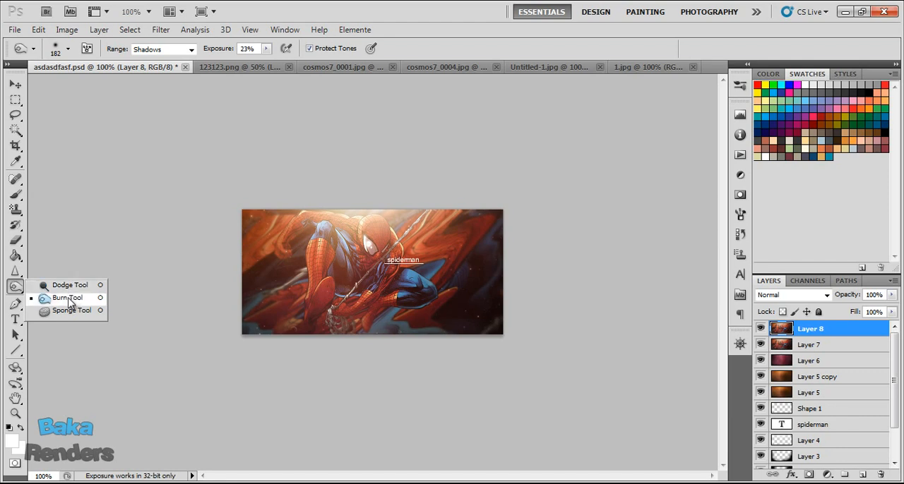
pyautogui.click(68, 302)
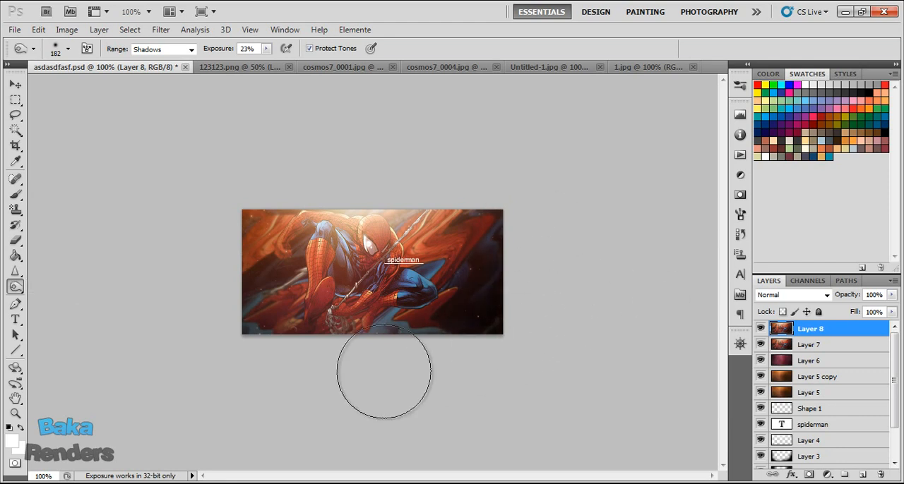
pyautogui.click(162, 49)
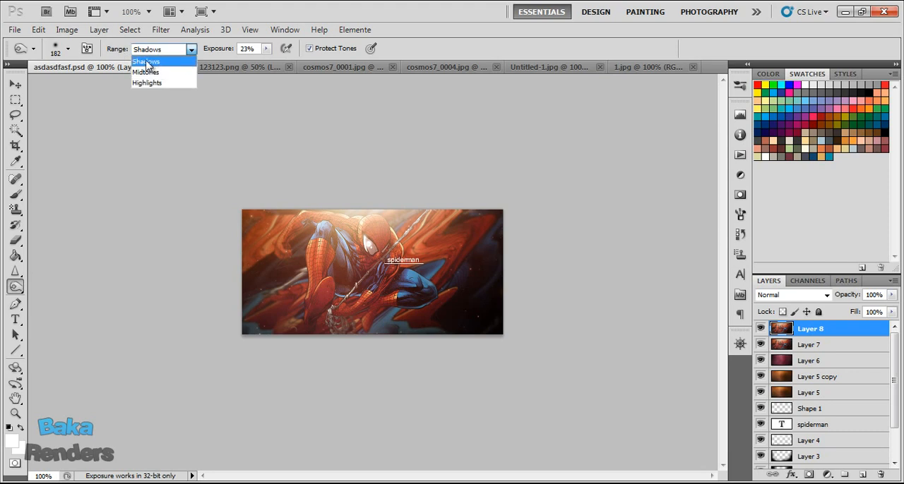
pyautogui.click(150, 60)
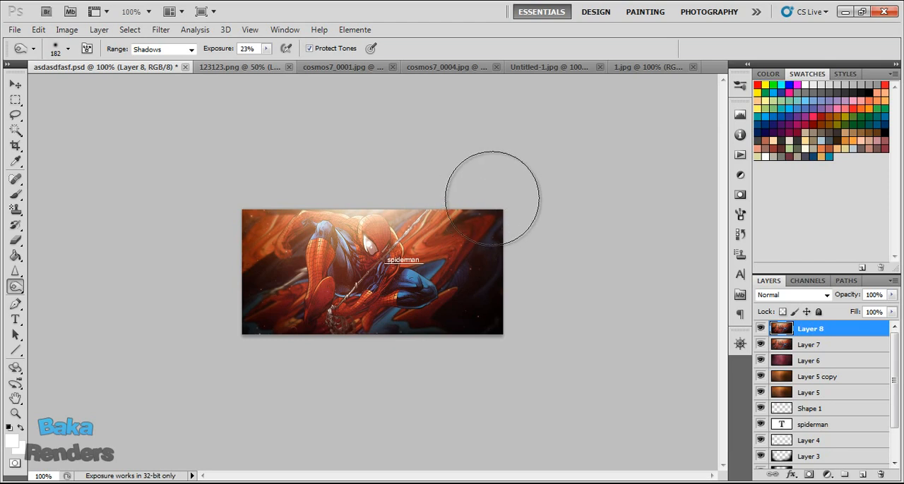
# Dodge the highlights on Spider-Man's head, shoulders and raised knee with a 43 px brush at 8% exposure, and save the file.
pyautogui.rightClick(15, 287)
pyautogui.click(57, 287)
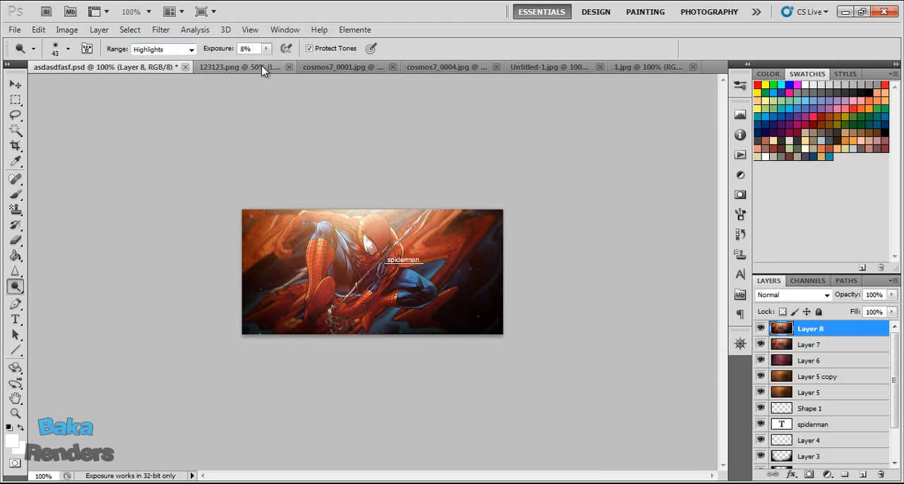
pyautogui.moveTo(363, 218)
pyautogui.mouseDown()
pyautogui.moveTo(377, 212)
pyautogui.moveTo(311, 211)
pyautogui.mouseUp()
pyautogui.moveTo(400, 248); pyautogui.dragTo(399, 243)
pyautogui.moveTo(320, 232)
pyautogui.mouseDown()
pyautogui.moveTo(330, 226)
pyautogui.moveTo(307, 210)
pyautogui.moveTo(330, 209)
pyautogui.mouseUp()
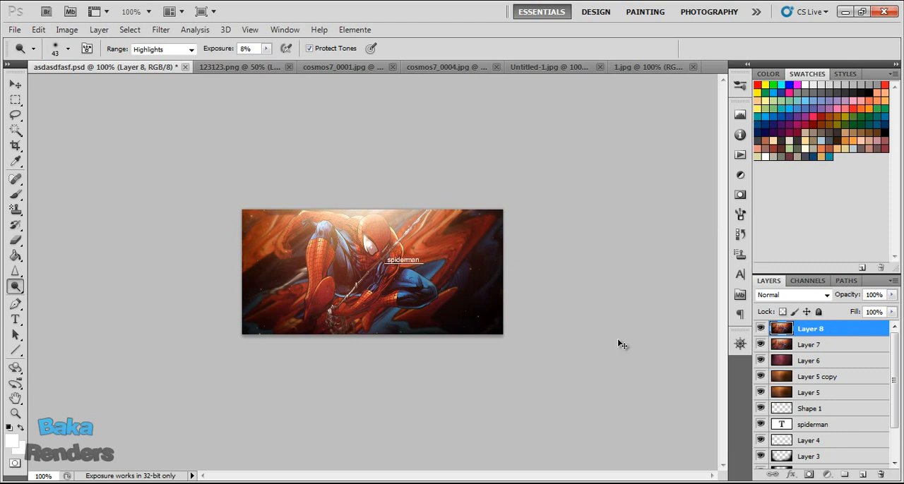
pyautogui.hotkey('ctrl', 's')
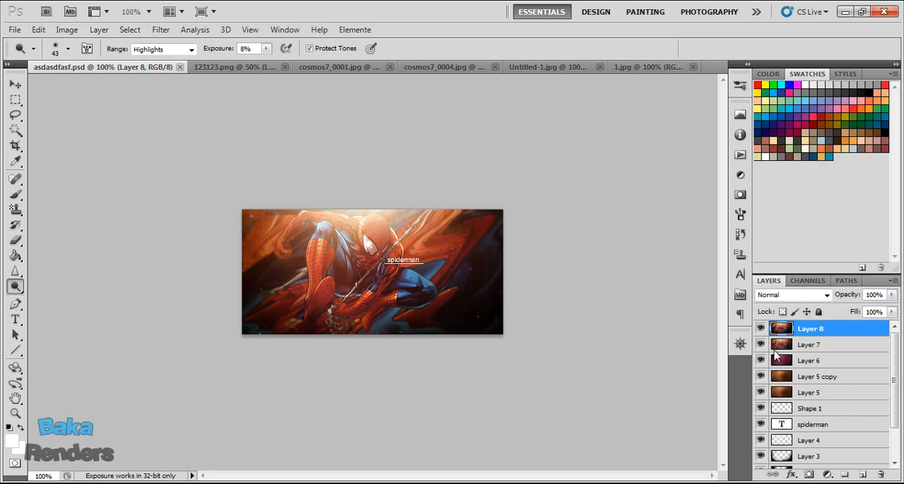
pyautogui.scroll(-2, 815, 380)
pyautogui.click(824, 446)
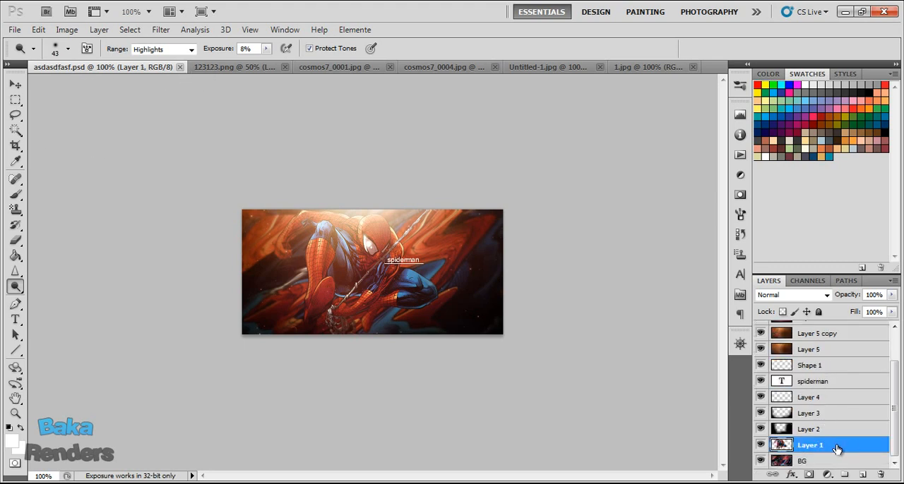
pyautogui.scroll(2, 830, 450)
pyautogui.scroll(-2, 830, 445)
pyautogui.scroll(2, 819, 430)
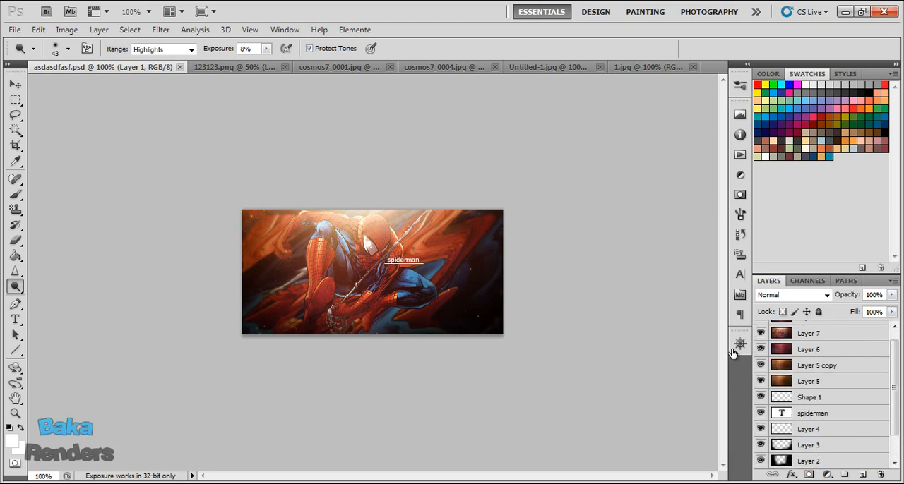
pyautogui.scroll(1, 887, 378)
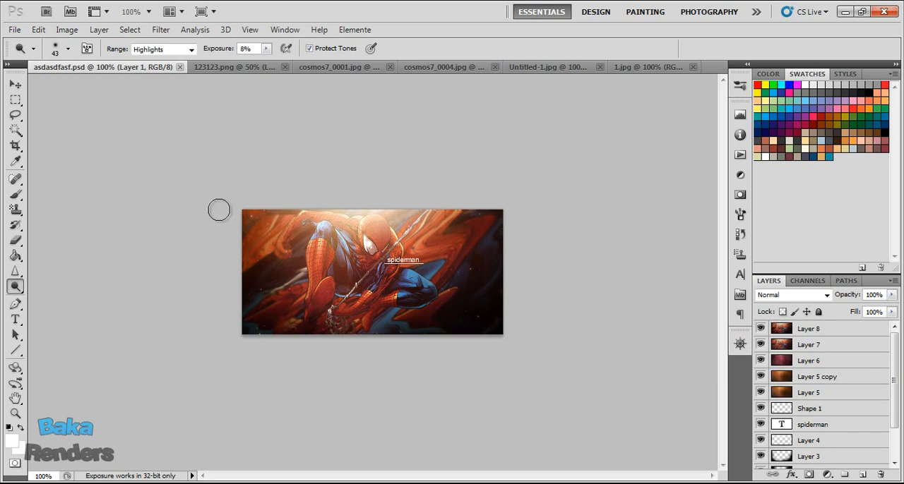
# Create a new blank portrait document with a transparent background and view it at actual pixels.
pyautogui.click(12, 30)
pyautogui.click(14, 31)
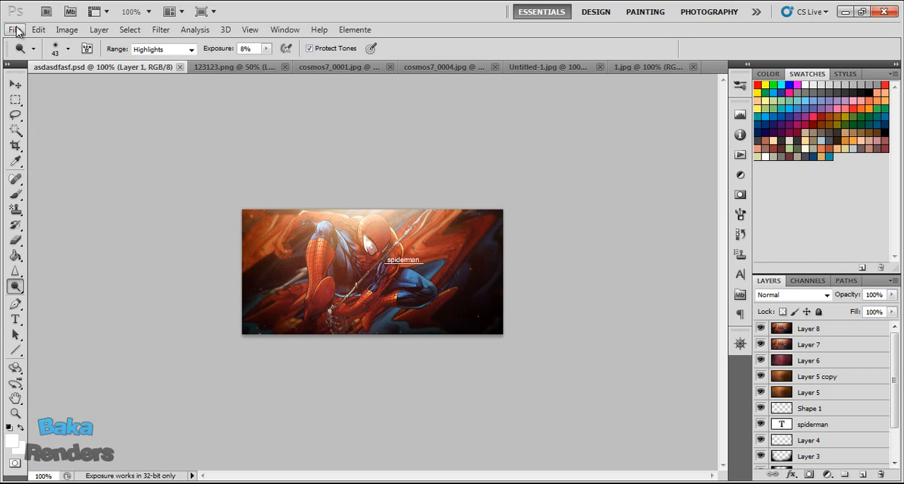
pyautogui.click(16, 31)
pyautogui.click(30, 42)
pyautogui.click(517, 163)
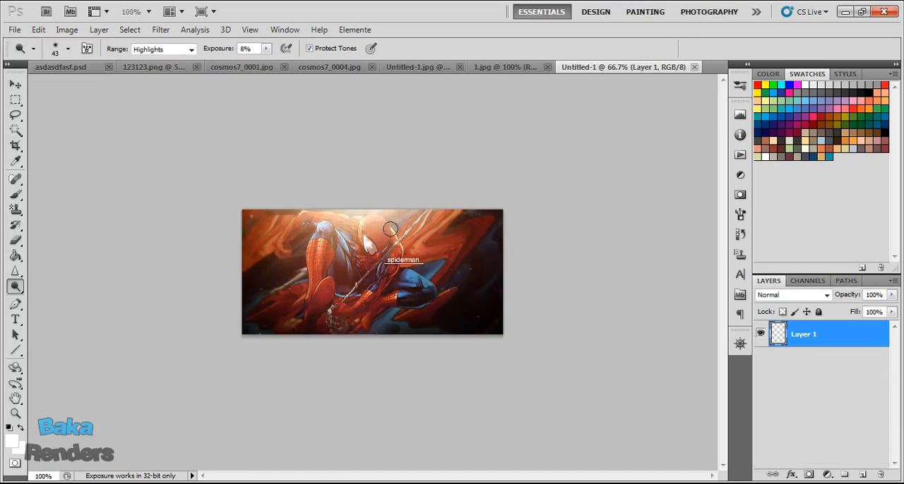
pyautogui.click(16, 413)
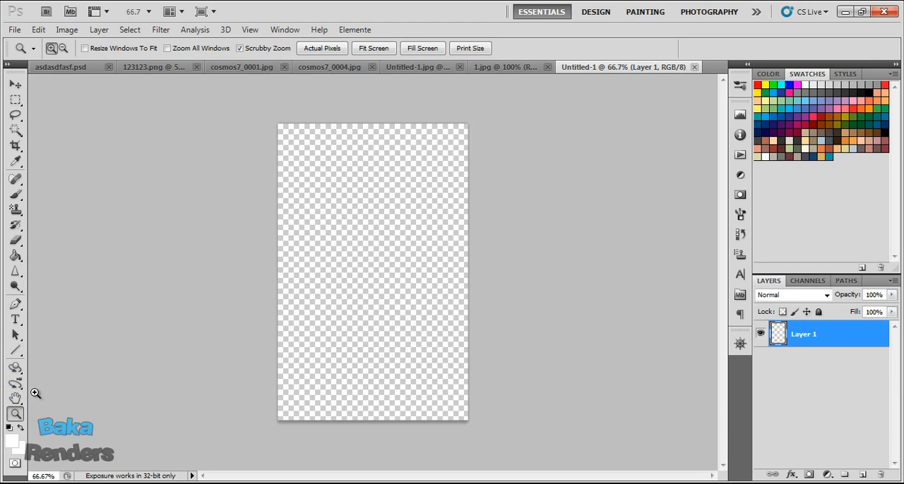
pyautogui.click(322, 48)
# Return to asdasdfasf.psd, add a new layer above Layer 8 and apply the merged artwork to it.
pyautogui.click(73, 67)
pyautogui.scroll(3, 857, 376)
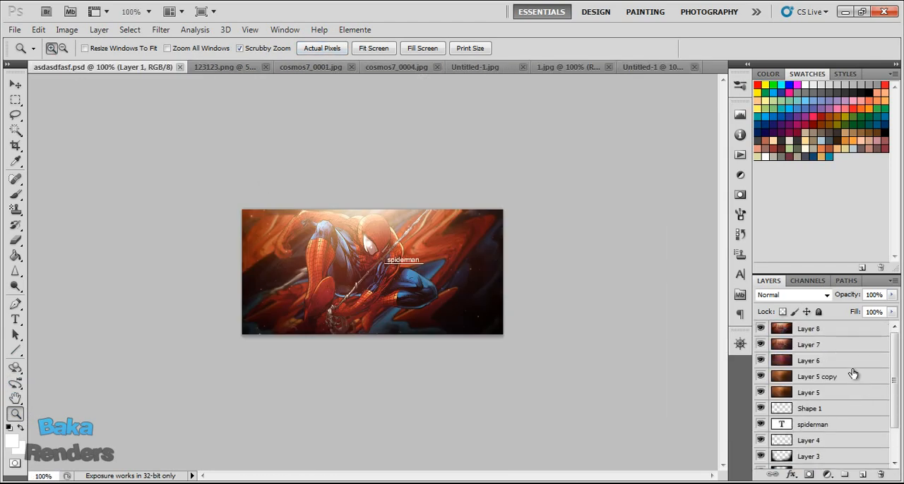
pyautogui.click(839, 331)
pyautogui.click(863, 475)
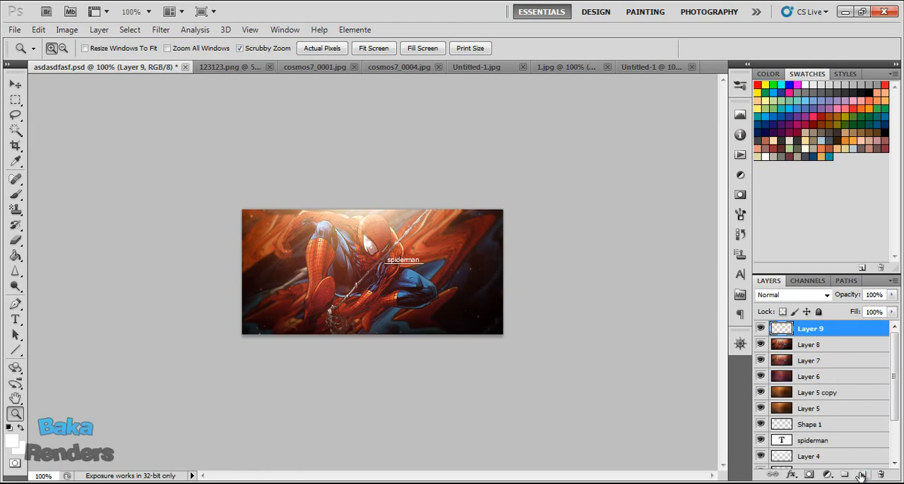
pyautogui.click(67, 29)
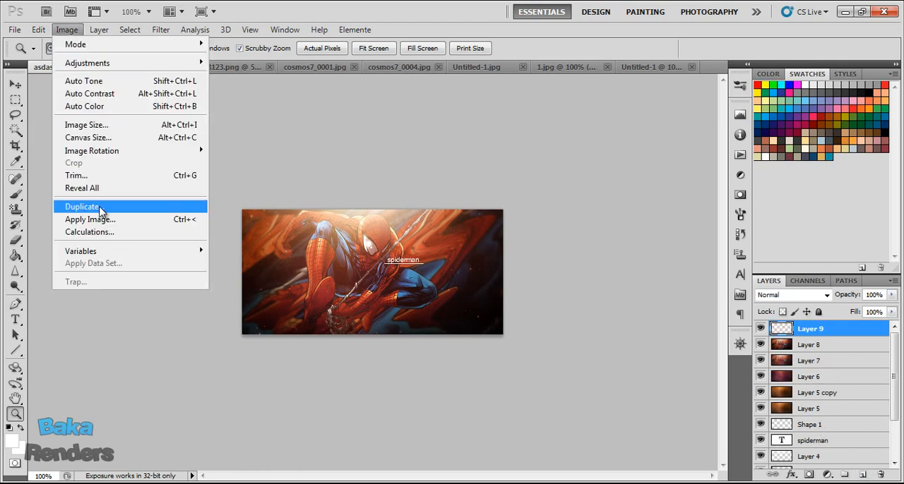
pyautogui.click(106, 220)
pyautogui.click(784, 139)
# Copy the entire merged artwork from the new layer and paste it into the Untitled-1 document.
pyautogui.hotkey('ctrl', 'a')
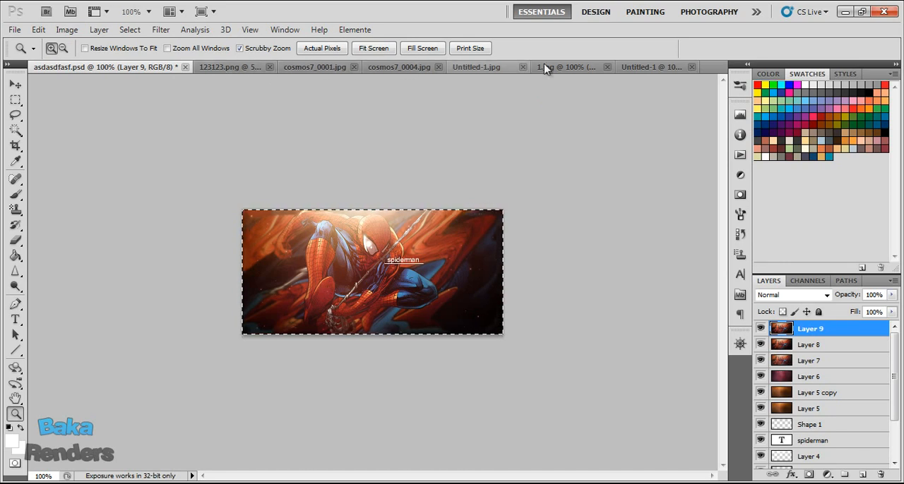
pyautogui.click(644, 69)
pyautogui.hotkey('ctrl', 'v')
pyautogui.scroll(-3, 444, 155)
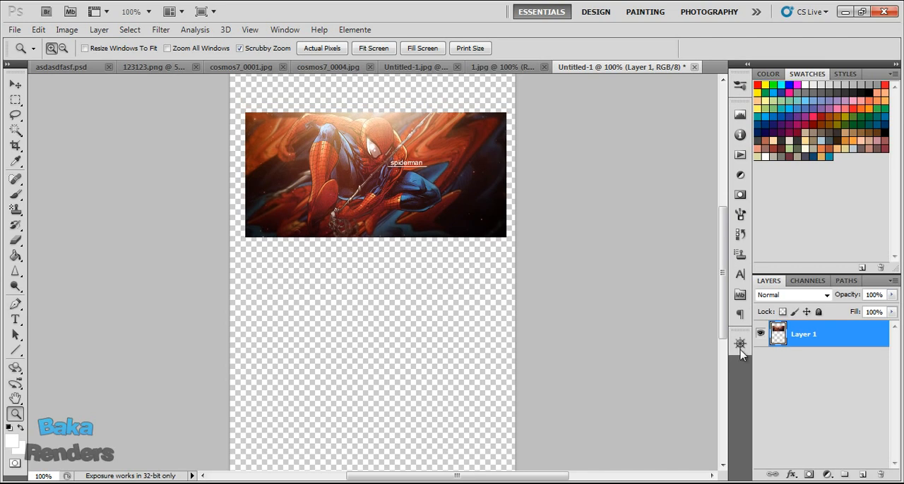
pyautogui.scroll(3, 603, 341)
# Duplicate the pasted artwork layer beneath Layer 1 and place the copy directly below the original on the canvas.
pyautogui.click(826, 477)
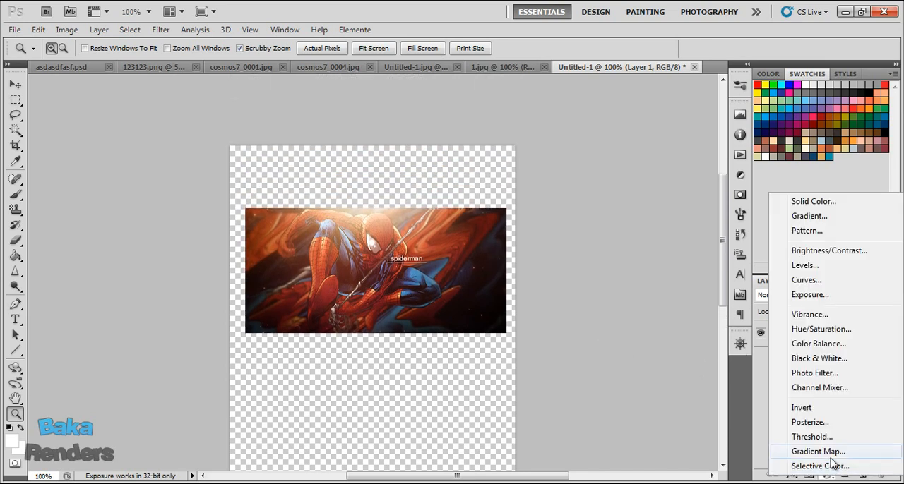
pyautogui.click(762, 357)
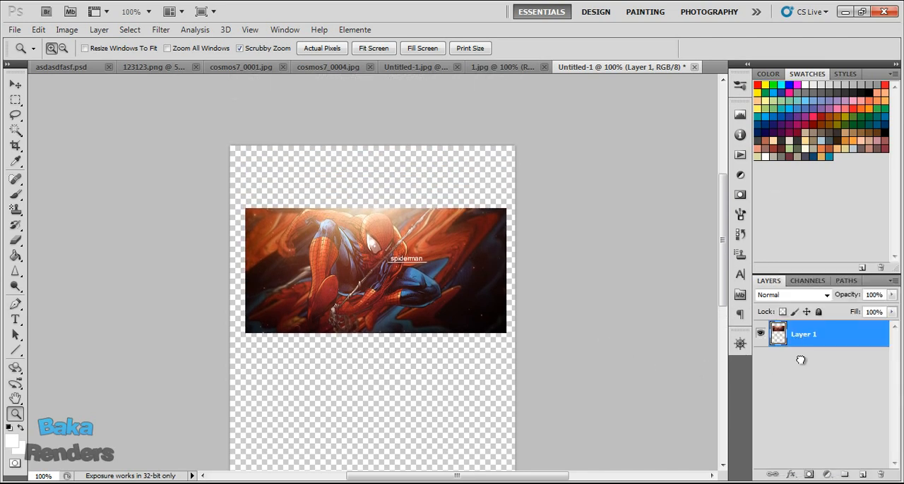
pyautogui.hotkey('ctrl', 'j')
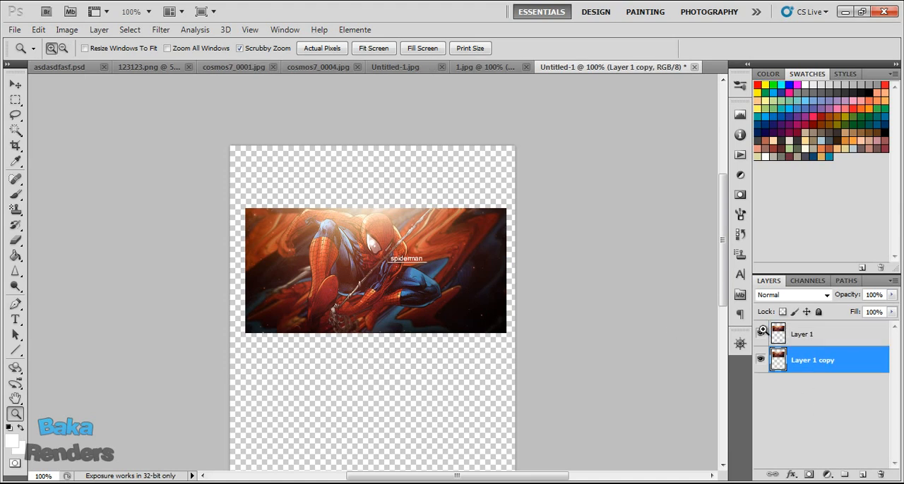
pyautogui.moveTo(392, 334); pyautogui.dragTo(386, 414)
pyautogui.scroll(-3, 631, 302)
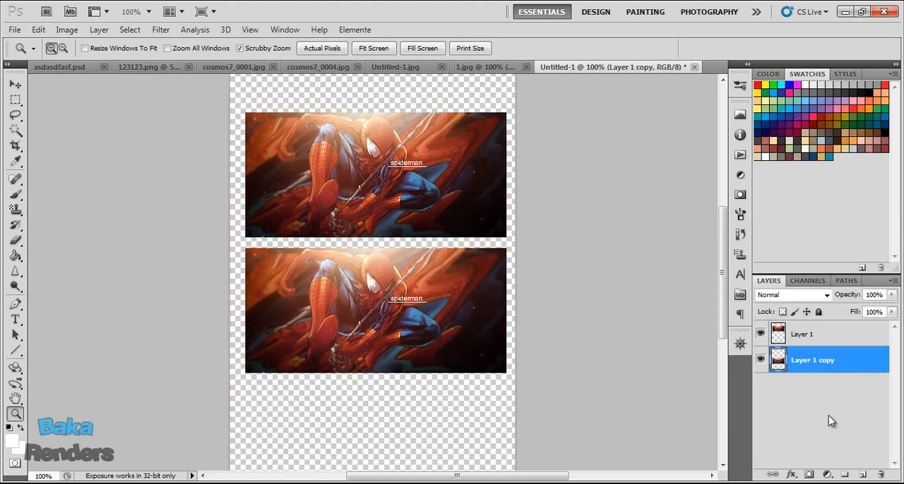
# Add a Gradient Map adjustment above Layer 1 copy using the Black, White preset.
pyautogui.click(826, 475)
pyautogui.click(819, 444)
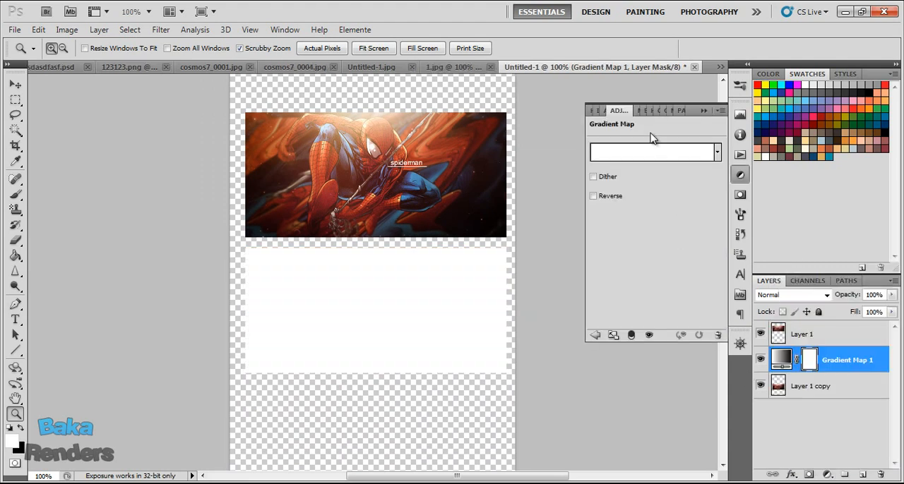
pyautogui.click(653, 150)
pyautogui.click(676, 130)
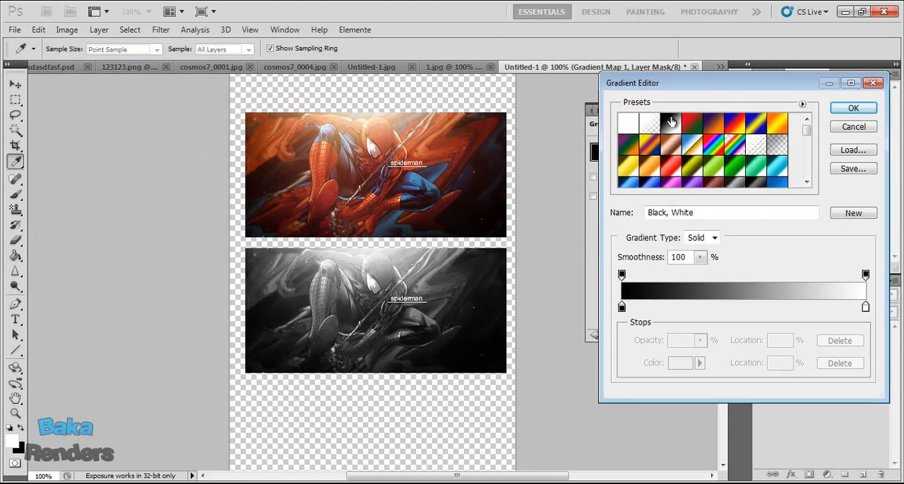
pyautogui.click(853, 108)
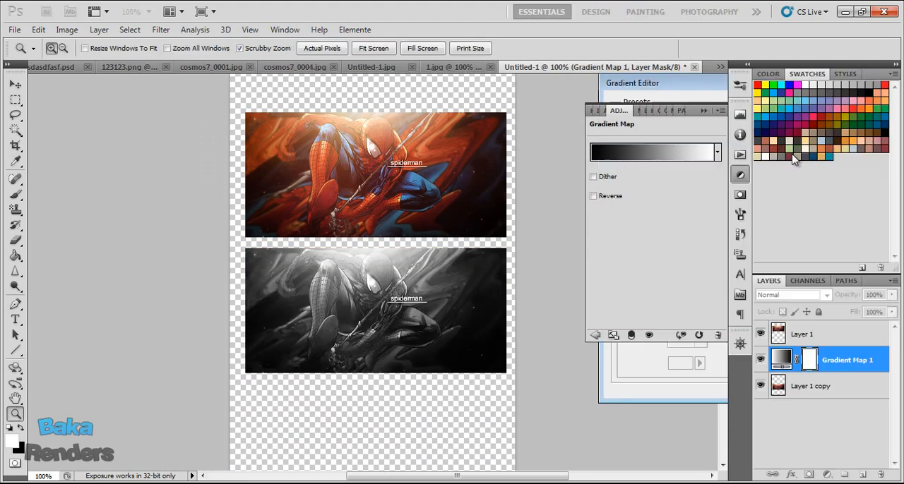
pyautogui.click(828, 476)
pyautogui.click(687, 209)
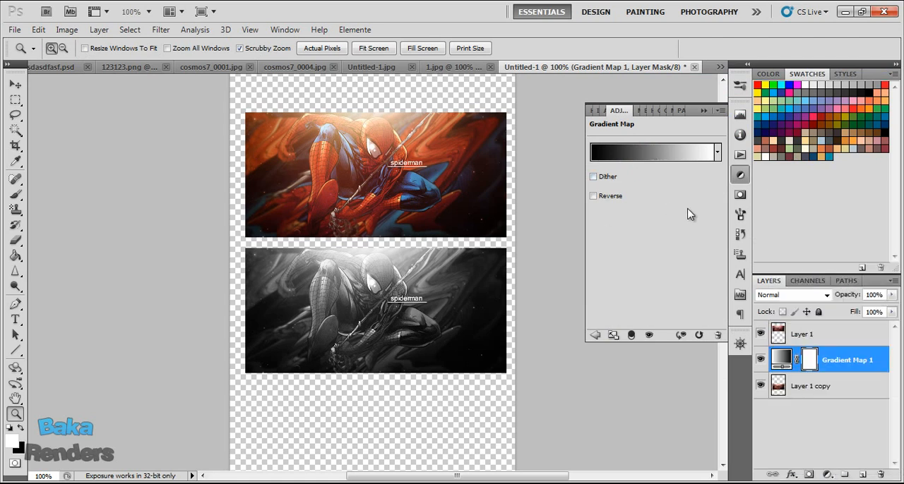
# Add a new layer above the gradient map, hide Layer 1 and apply the visible black-and-white artwork to the new layer.
pyautogui.click(863, 476)
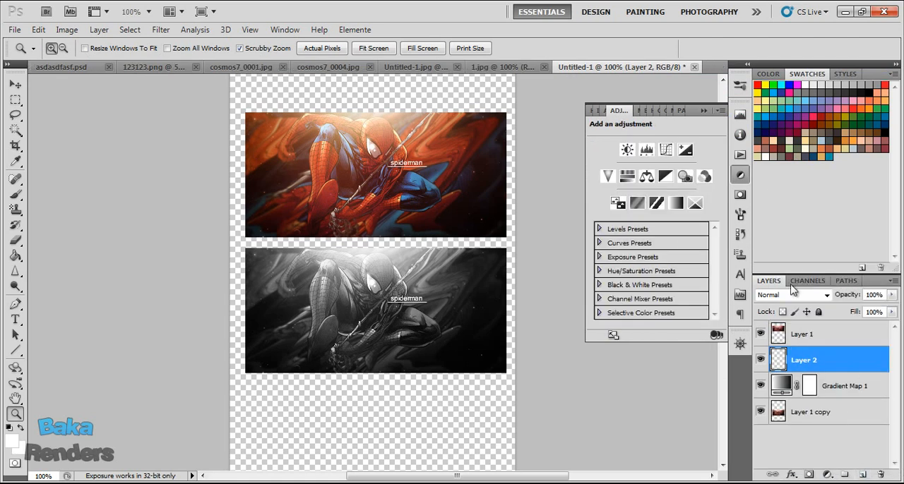
pyautogui.hotkey('alt', 'i')
pyautogui.press('y')
pyautogui.click(792, 158)
pyautogui.click(760, 334)
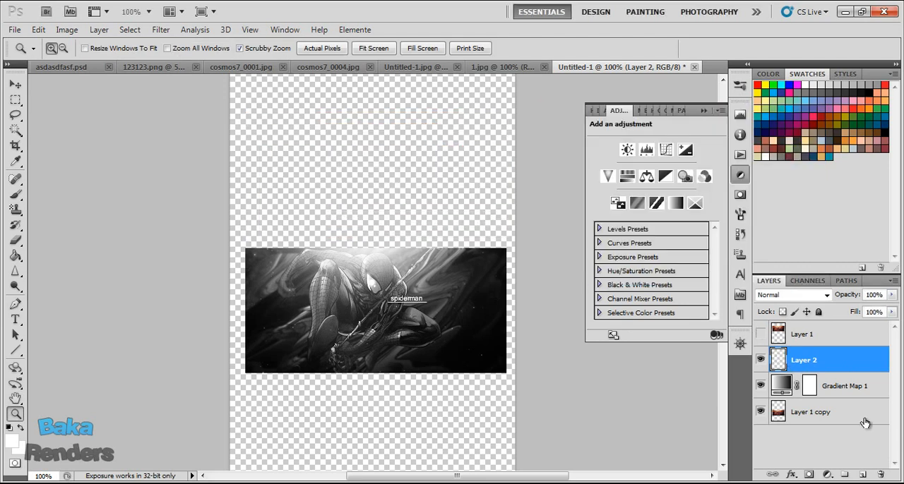
pyautogui.hotkey('alt', 'i')
pyautogui.press('y')
pyautogui.click(793, 141)
pyautogui.press('z')
# Burn the shadows across the lower part of the black-and-white artwork on Layer 2 with a 182 px brush at 23% exposure.
pyautogui.click(15, 286)
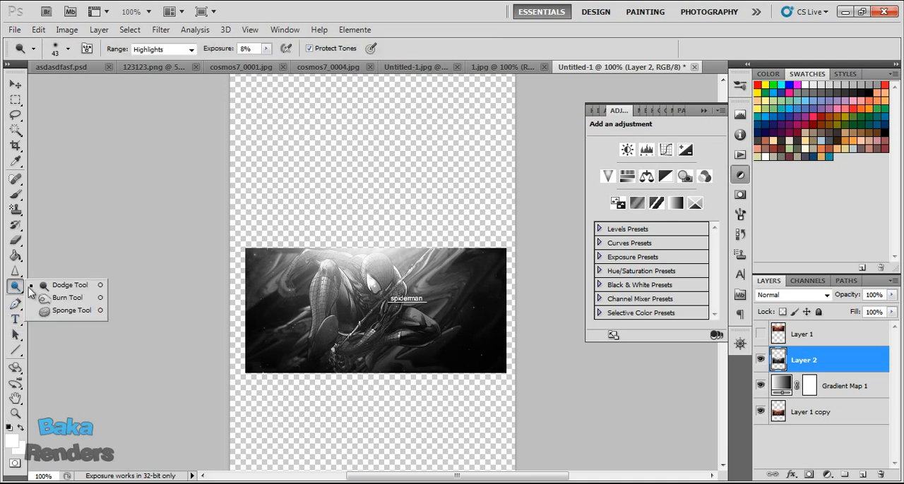
pyautogui.click(77, 299)
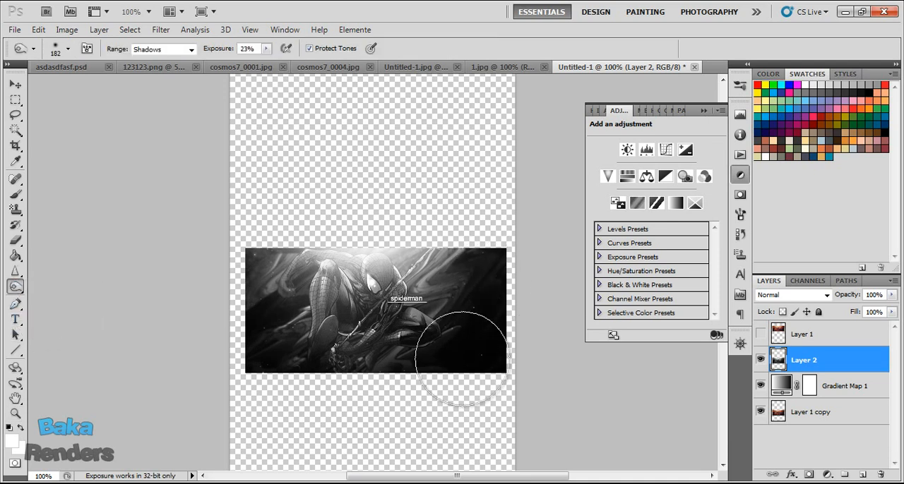
pyautogui.moveTo(392, 317)
pyautogui.mouseDown()
pyautogui.moveTo(320, 291)
pyautogui.moveTo(400, 326)
pyautogui.moveTo(288, 327)
pyautogui.moveTo(256, 304)
pyautogui.moveTo(263, 270)
pyautogui.moveTo(257, 328)
pyautogui.mouseUp()
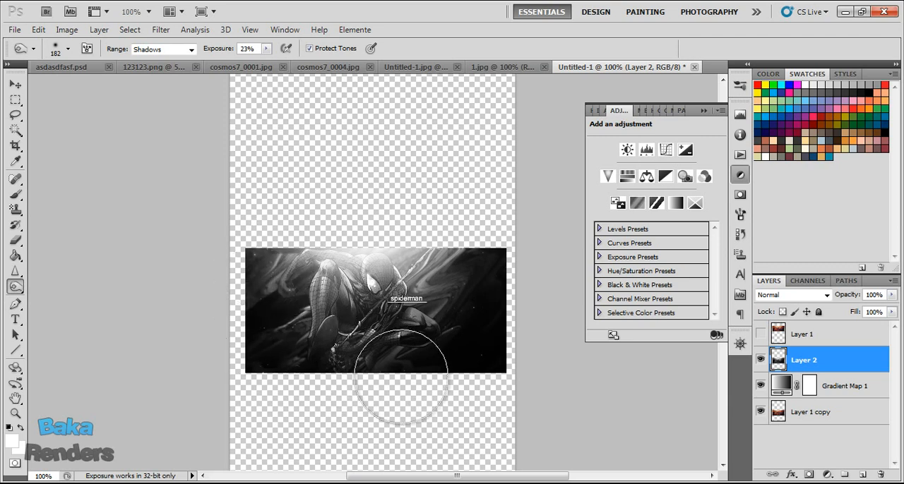
# Dodge the highlights around Spider-Man's shoulder and head on Layer 2 with a 43 px brush at 8% exposure.
pyautogui.rightClick(16, 287)
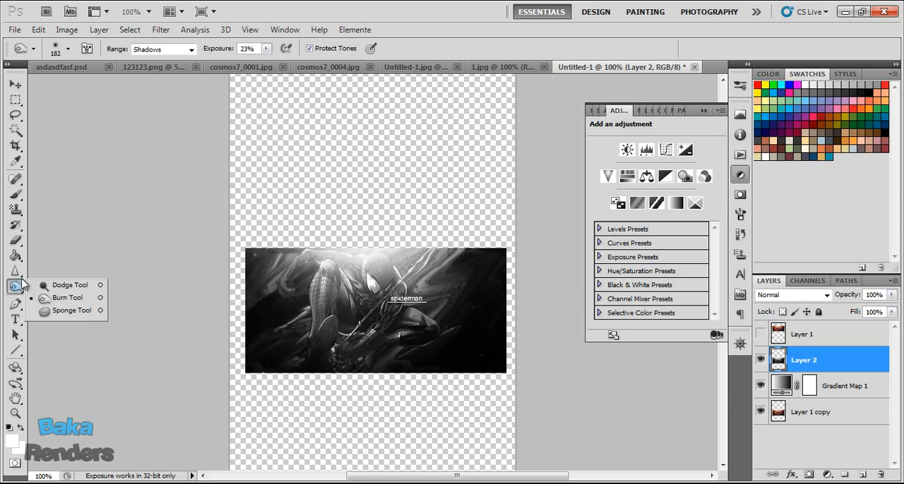
pyautogui.click(47, 288)
pyautogui.moveTo(346, 265)
pyautogui.mouseDown()
pyautogui.moveTo(363, 269)
pyautogui.moveTo(324, 253)
pyautogui.moveTo(362, 286)
pyautogui.mouseUp()
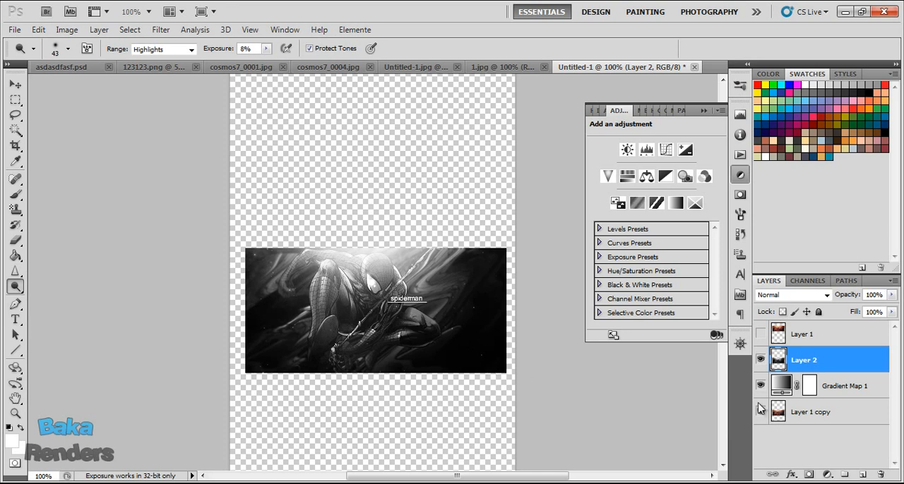
# Show Layer 1 again and merge Layer 2, Gradient Map 1 and Layer 1 copy into one layer.
pyautogui.click(760, 335)
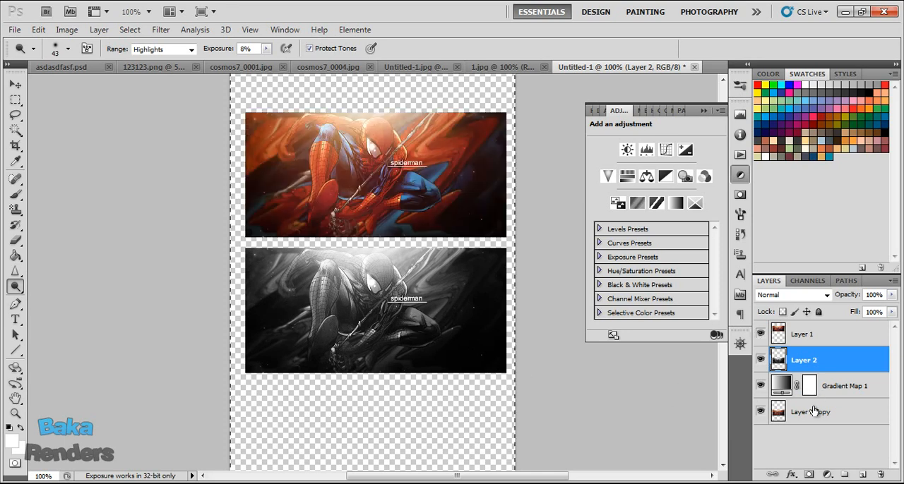
pyautogui.keyDown('ctrl'); pyautogui.click(819, 411); pyautogui.keyUp('ctrl')
pyautogui.keyDown('ctrl'); pyautogui.click(835, 395); pyautogui.keyUp('ctrl')
pyautogui.rightClick(836, 401)
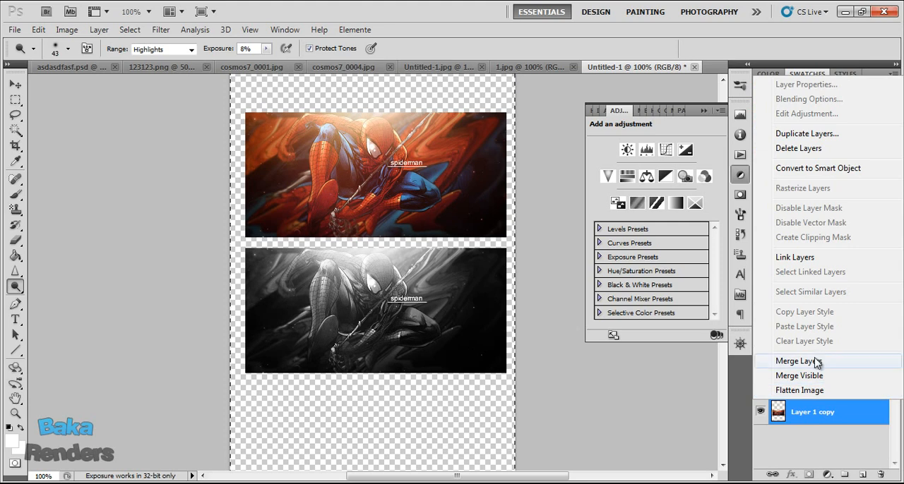
pyautogui.click(833, 378)
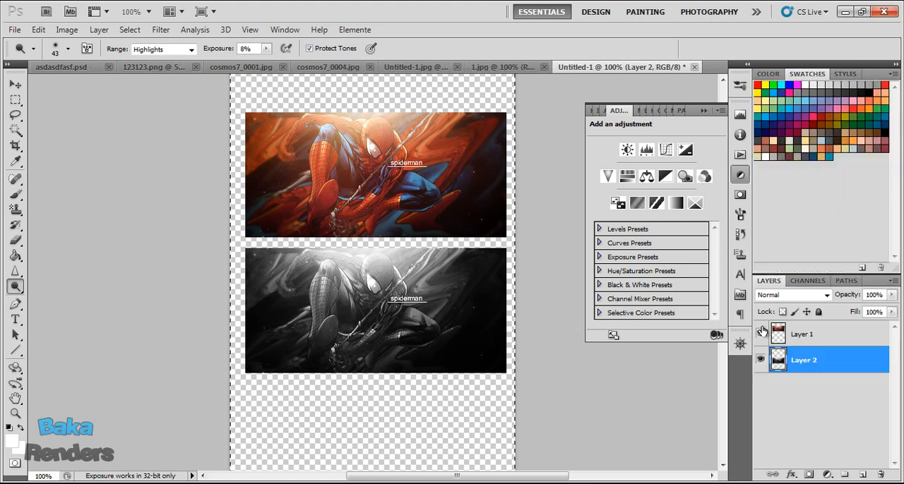
# Crop the canvas to a full-width rectangular selection around the color and black-and-white artworks.
pyautogui.click(21, 100)
pyautogui.moveTo(215, 89); pyautogui.dragTo(561, 417)
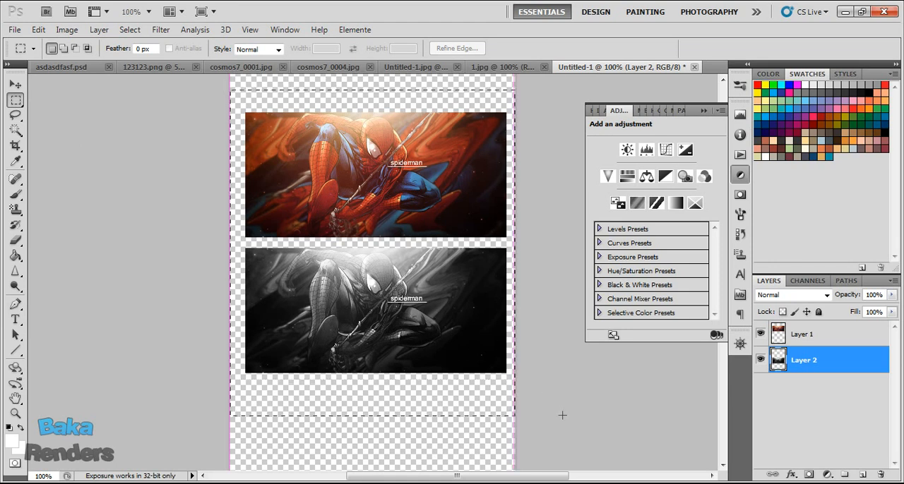
pyautogui.click(67, 30)
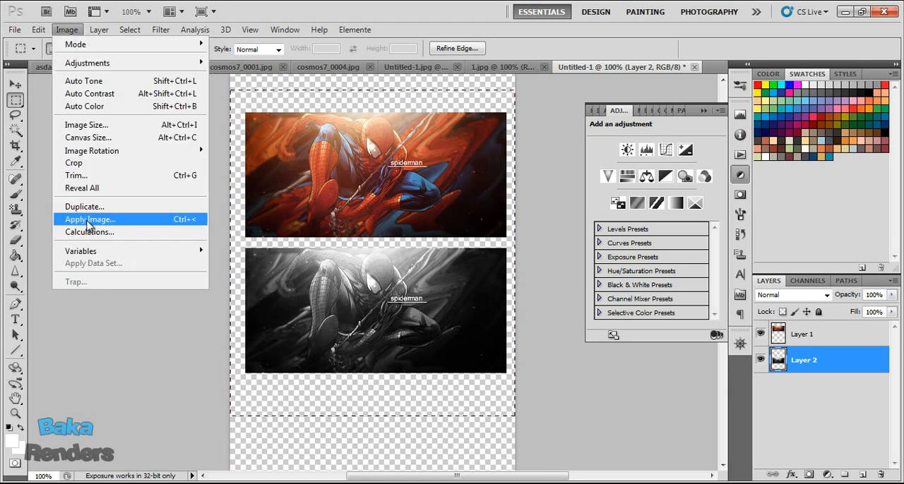
pyautogui.click(89, 161)
# Add a new layer beneath Layer 2 and fill it with a near-black swatch as the background.
pyautogui.click(862, 474)
pyautogui.moveTo(818, 361); pyautogui.dragTo(813, 395)
pyautogui.click(16, 256)
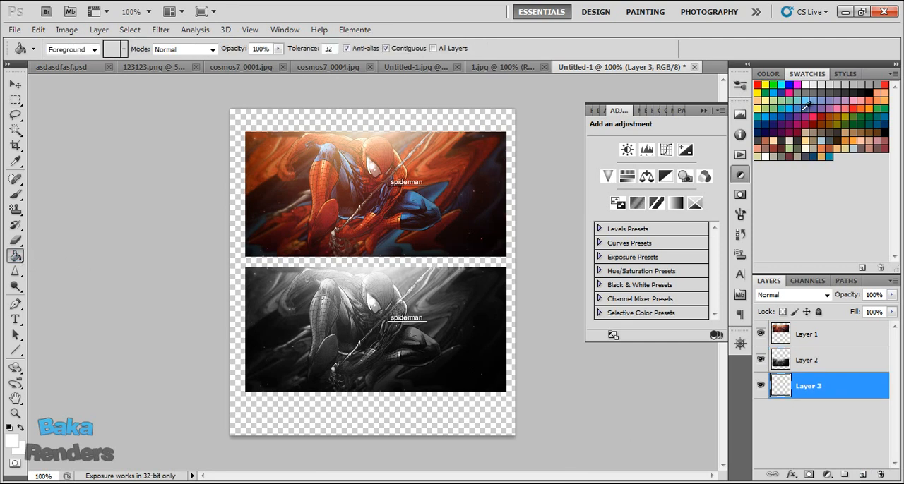
pyautogui.click(866, 88)
pyautogui.click(317, 289)
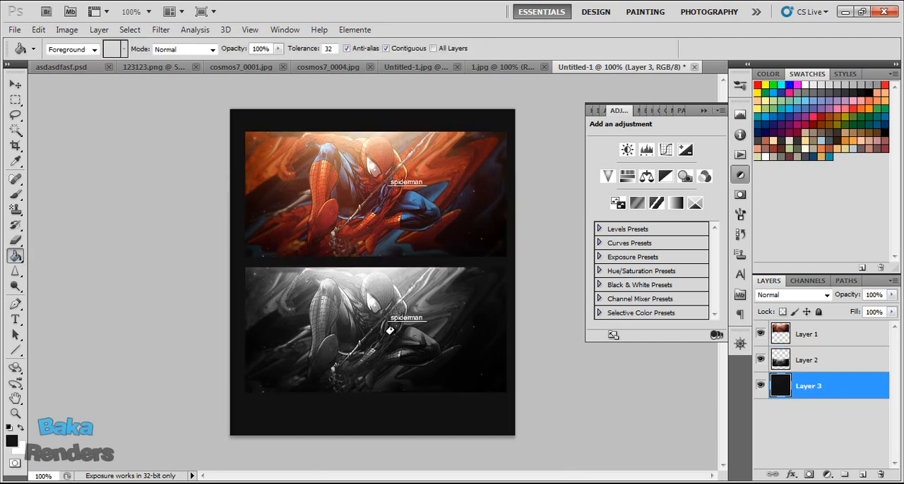
# Add 1.05% Gaussian, monochromatic noise to the dark background on Layer 3.
pyautogui.click(161, 29)
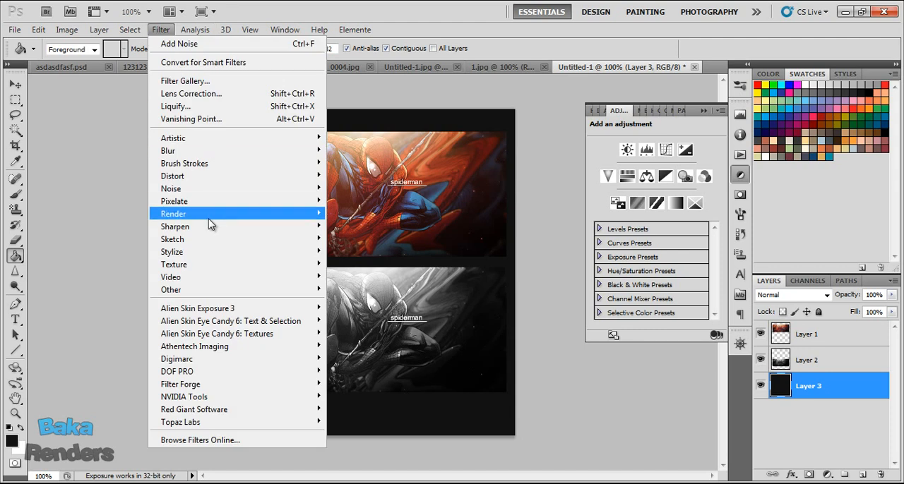
pyautogui.moveTo(226, 189)
pyautogui.click(381, 192)
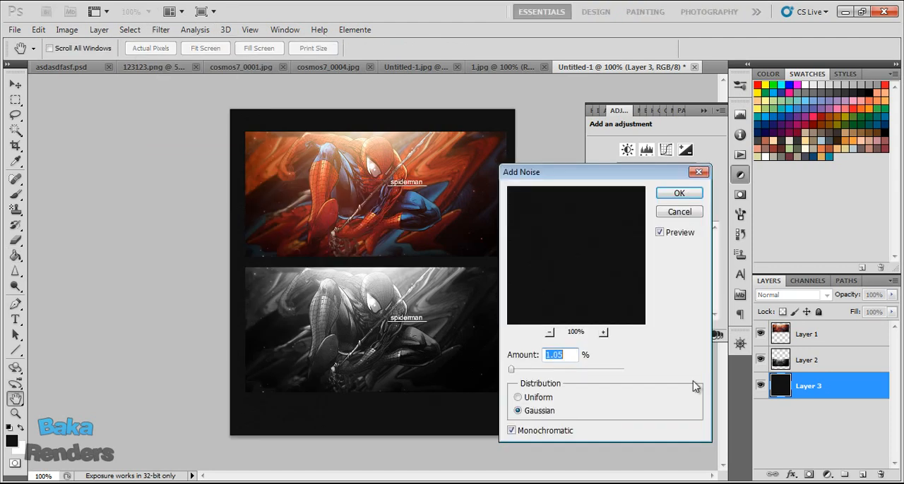
pyautogui.click(682, 193)
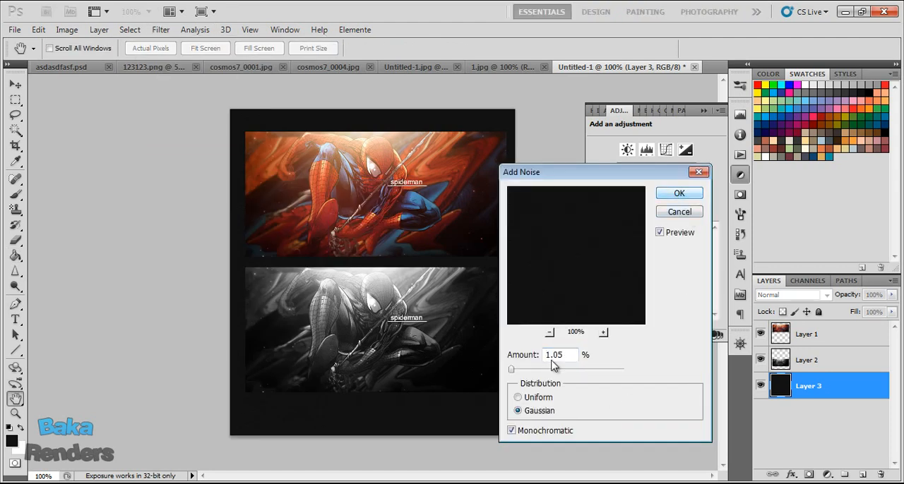
pyautogui.click(680, 195)
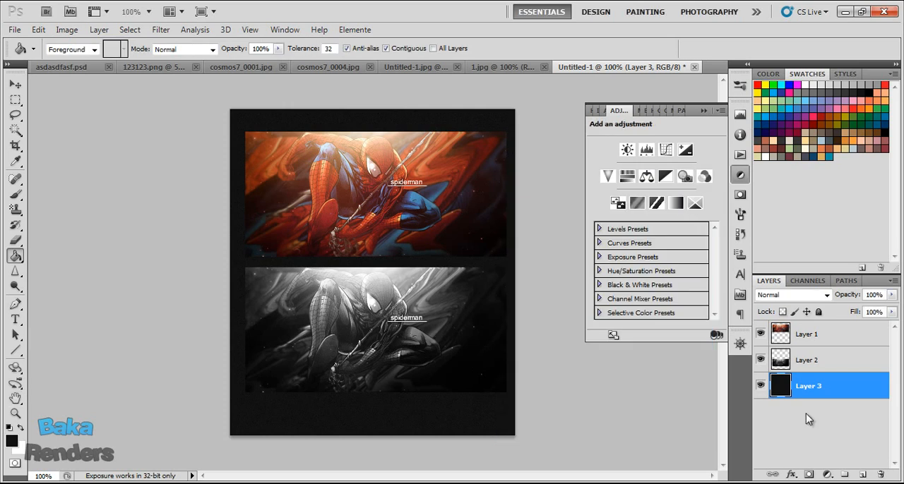
# Add a layer above Layer 3 and paint a white glow behind the artworks with a soft 442 px brush at 0% hardness.
pyautogui.click(859, 476)
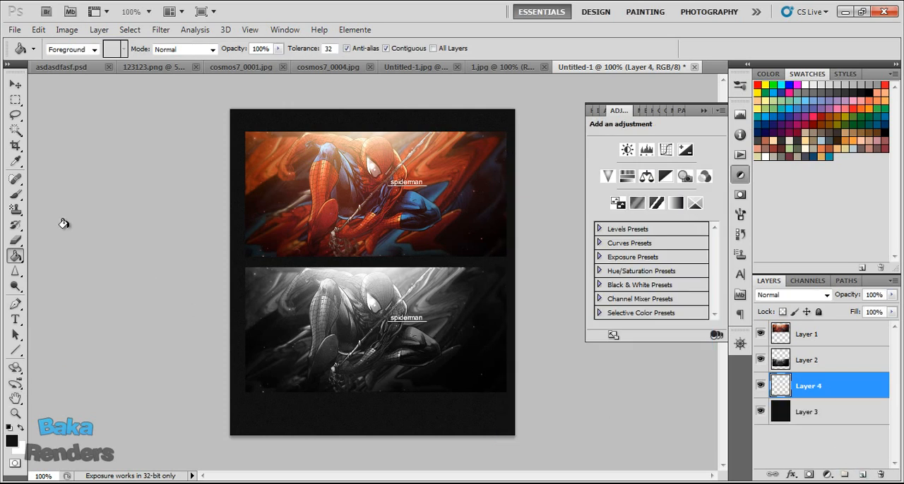
pyautogui.click(15, 194)
pyautogui.click(817, 82)
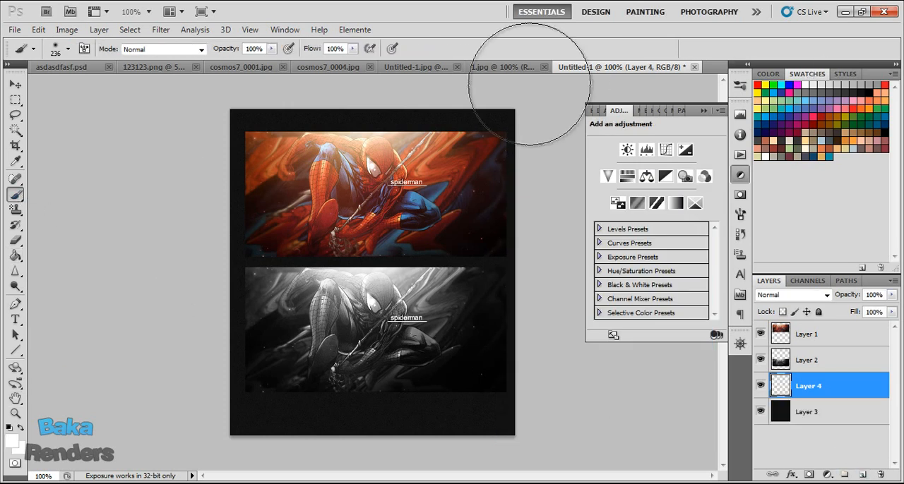
pyautogui.click(68, 49)
pyautogui.moveTo(120, 86); pyautogui.dragTo(133, 86)
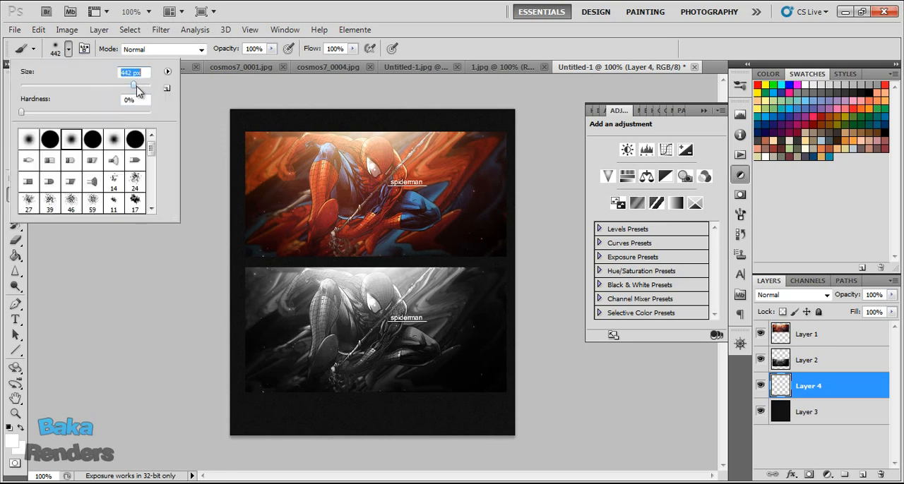
pyautogui.moveTo(364, 231); pyautogui.dragTo(427, 269)
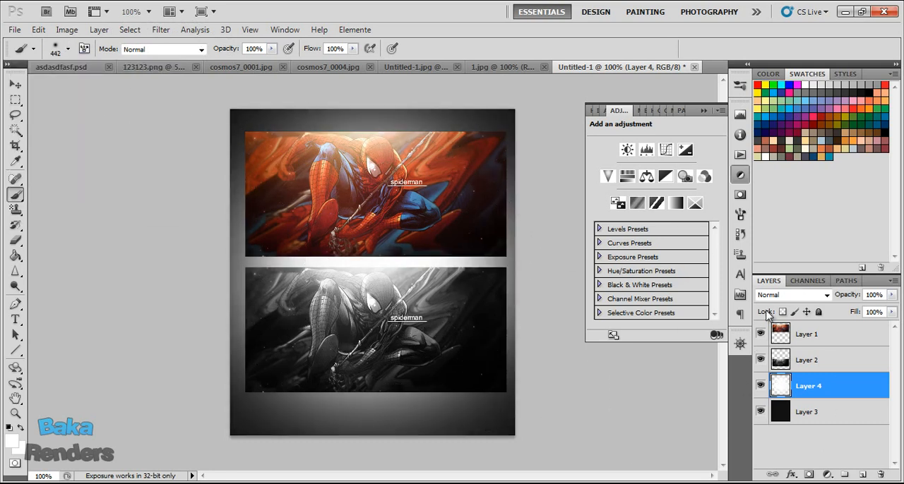
# Set Layer 4's blend mode to Soft Light and its opacity to 84%.
pyautogui.click(791, 295)
pyautogui.click(797, 177)
pyautogui.moveTo(850, 297)
pyautogui.mouseDown()
pyautogui.moveTo(827, 297)
pyautogui.moveTo(839, 297)
pyautogui.mouseUp()
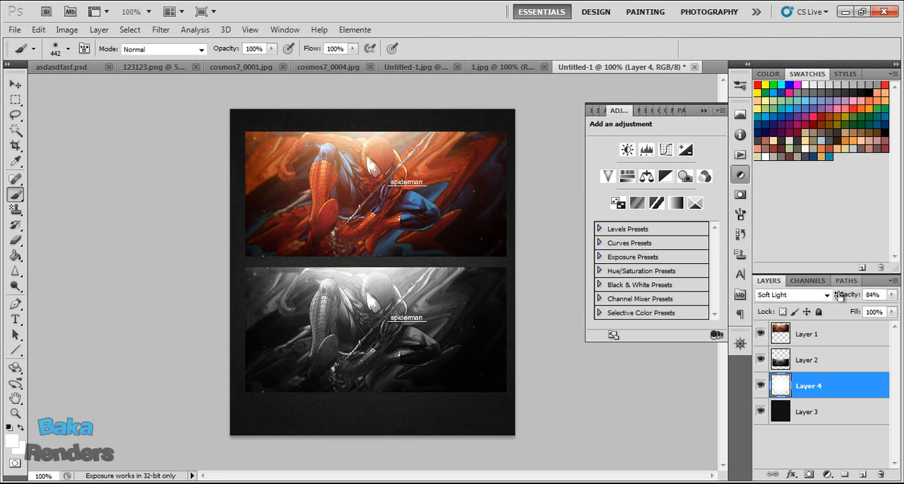
# Apply a Gradient Overlay effect to the dark background on Layer 3 and collapse the floating adjustments group.
pyautogui.click(869, 414)
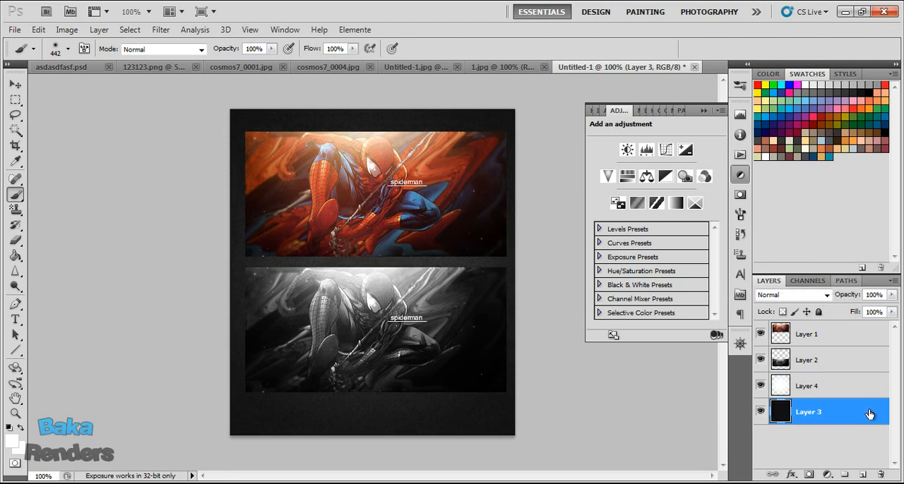
pyautogui.doubleClick(870, 415)
pyautogui.click(515, 298)
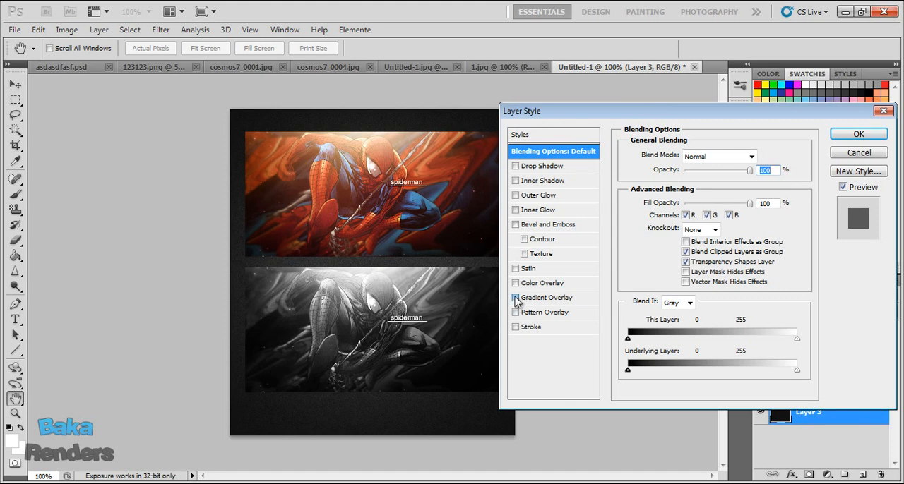
pyautogui.click(857, 152)
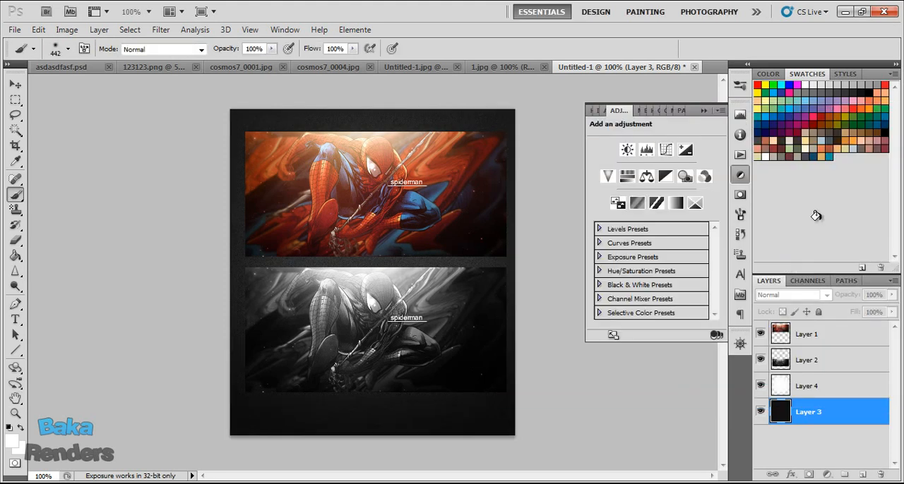
pyautogui.click(704, 111)
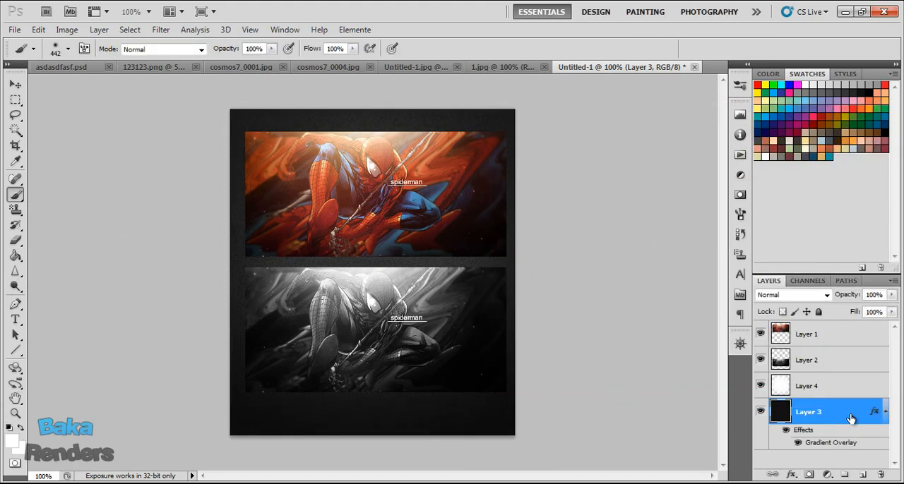
# Add a Drop Shadow effect to the color artwork on Layer 1 and the black-and-white artwork on Layer 2.
pyautogui.doubleClick(820, 345)
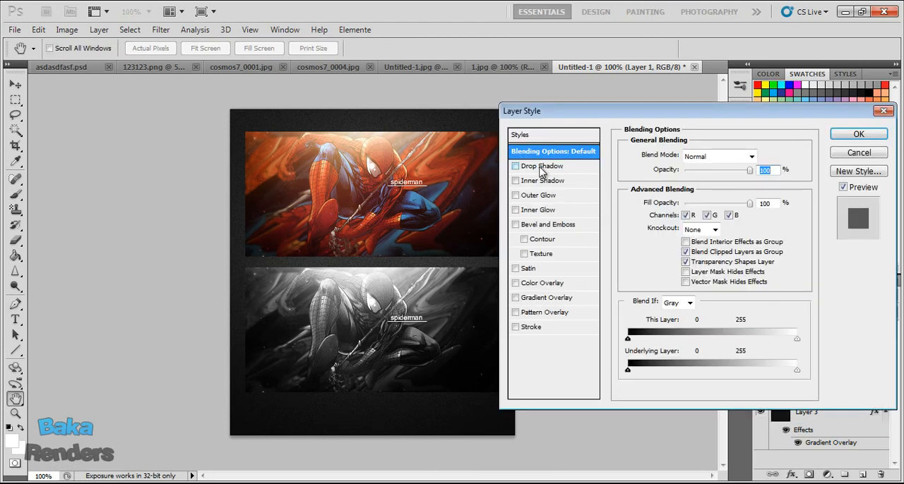
pyautogui.click(543, 166)
pyautogui.click(859, 134)
pyautogui.click(868, 387)
pyautogui.doubleClick(840, 378)
pyautogui.click(515, 166)
pyautogui.click(858, 134)
# View the finished composition at actual pixel size.
pyautogui.press('b')
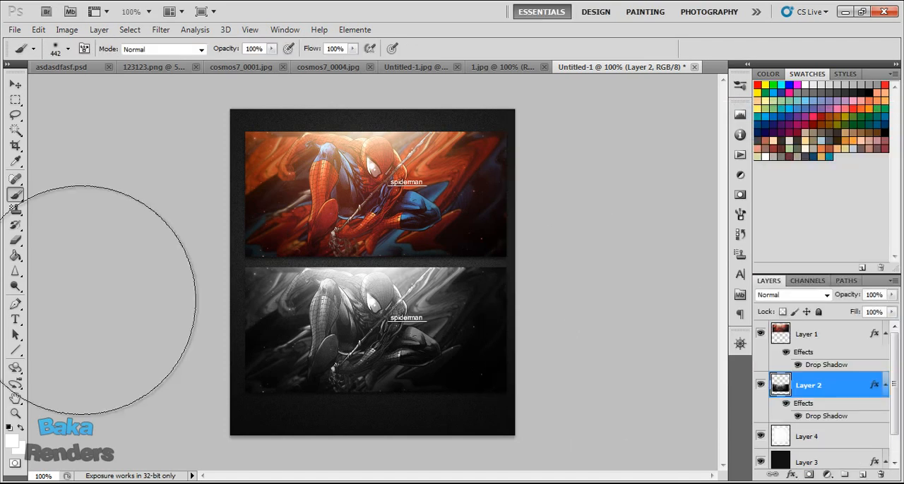
pyautogui.click(16, 414)
pyautogui.click(333, 48)
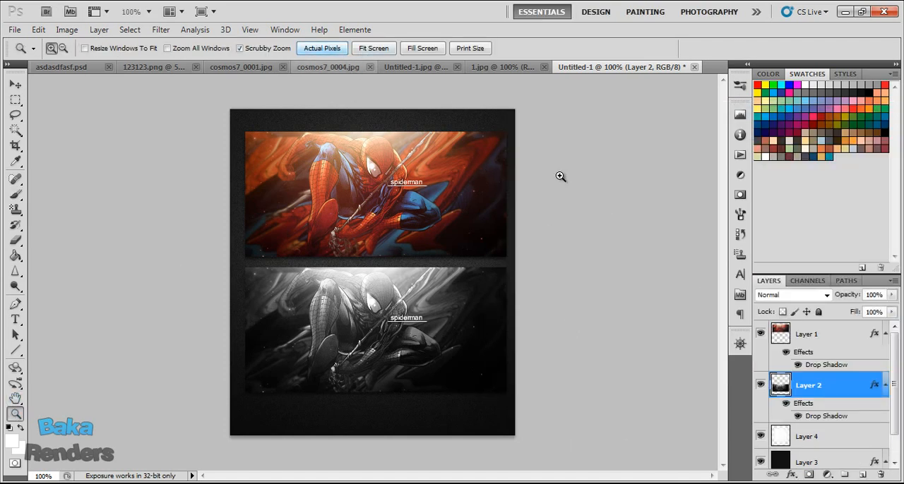